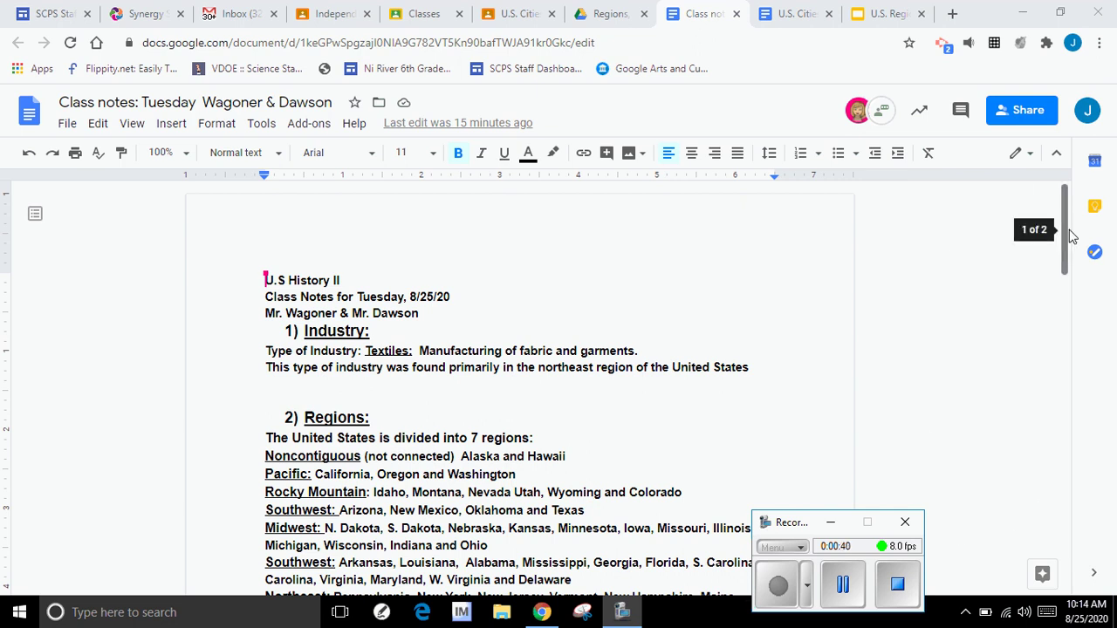
Review the class notes on the textile industry and the seven U.S. regions, including both region maps
scroll(1074, 237, "down", 2)
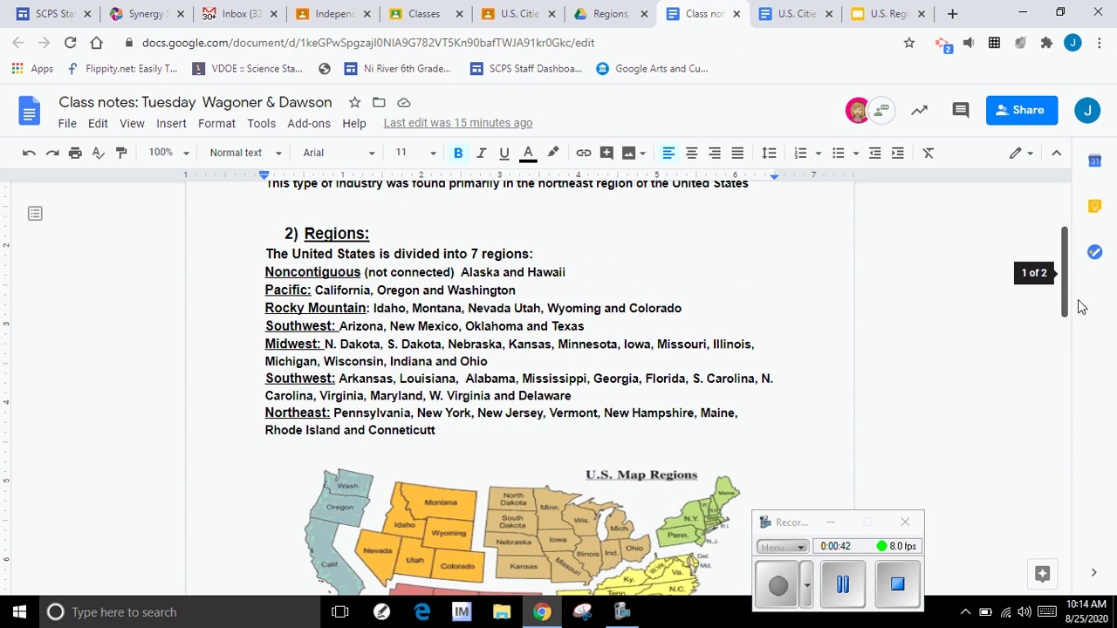
scroll(1080, 307, "up", 2)
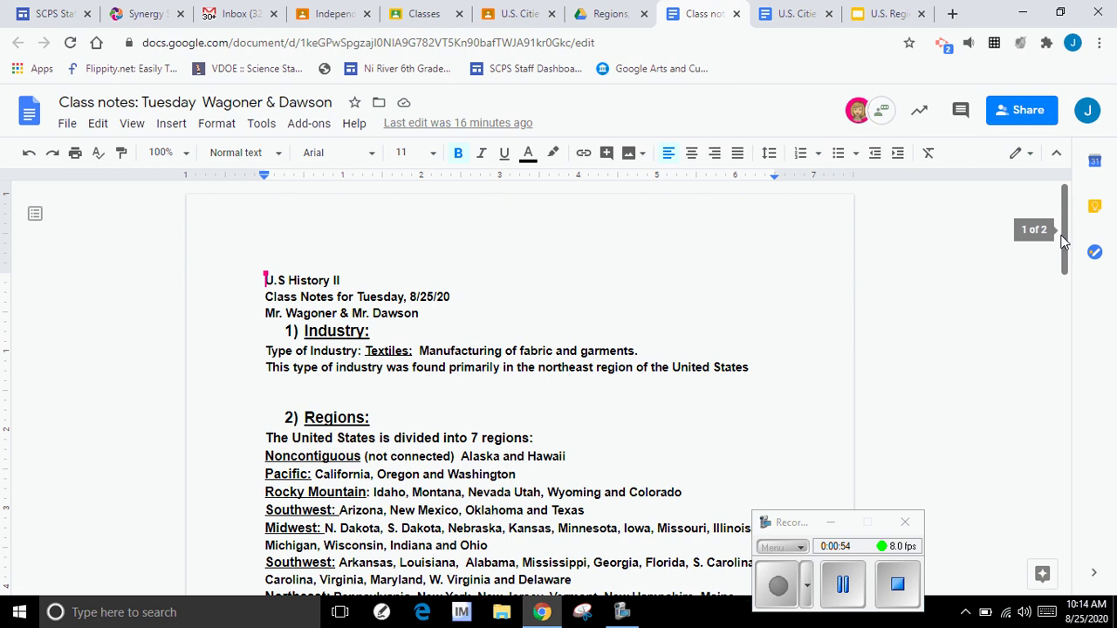
left_click_drag(1064, 249, 1071, 290)
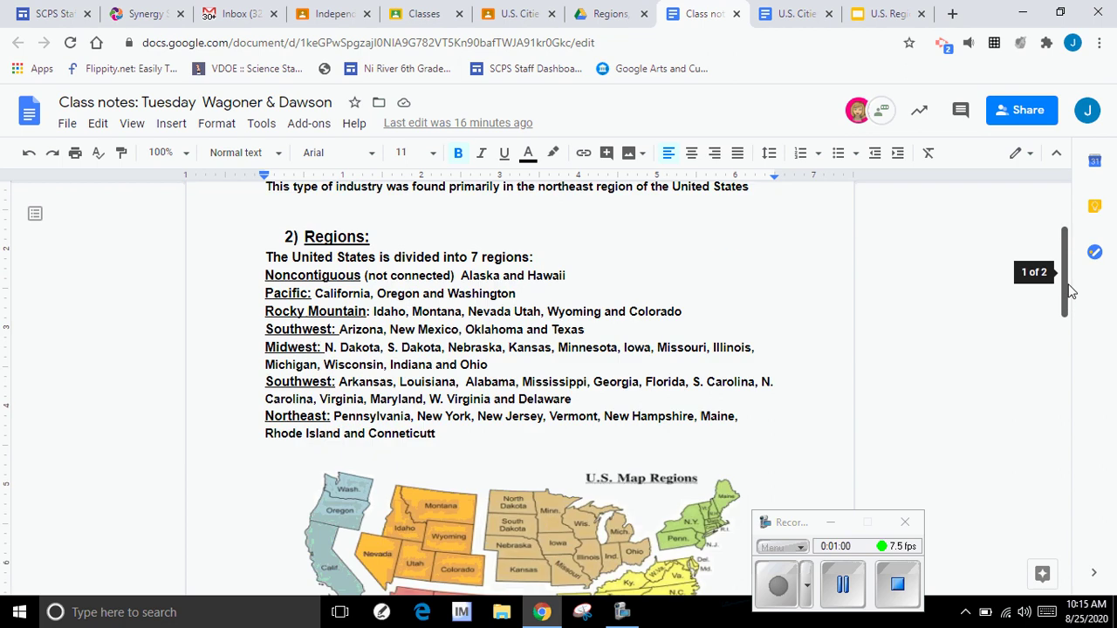
scroll(1071, 291, "up", 1)
scroll(1070, 294, "down", 2)
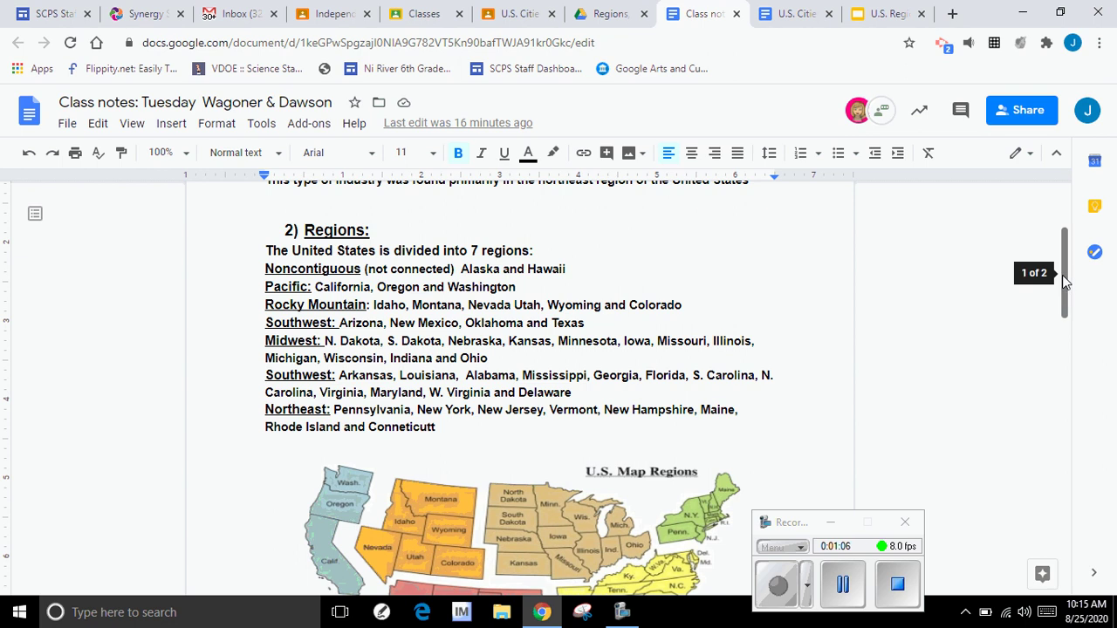
scroll(1067, 311, "down", 2)
scroll(1073, 327, "down", 4)
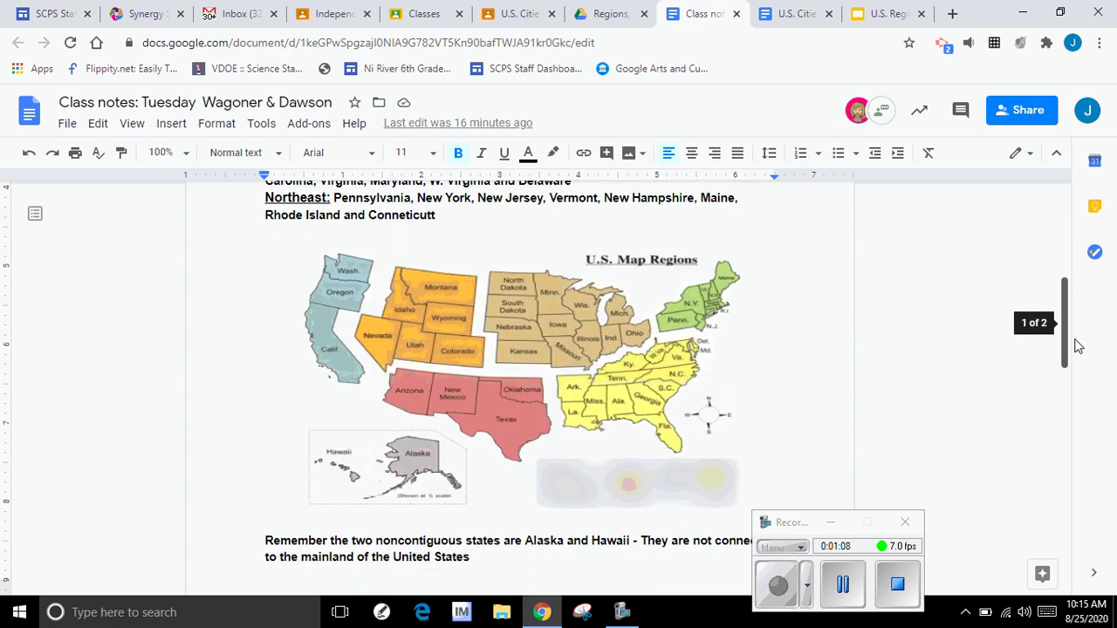
scroll(1078, 361, "down", 1)
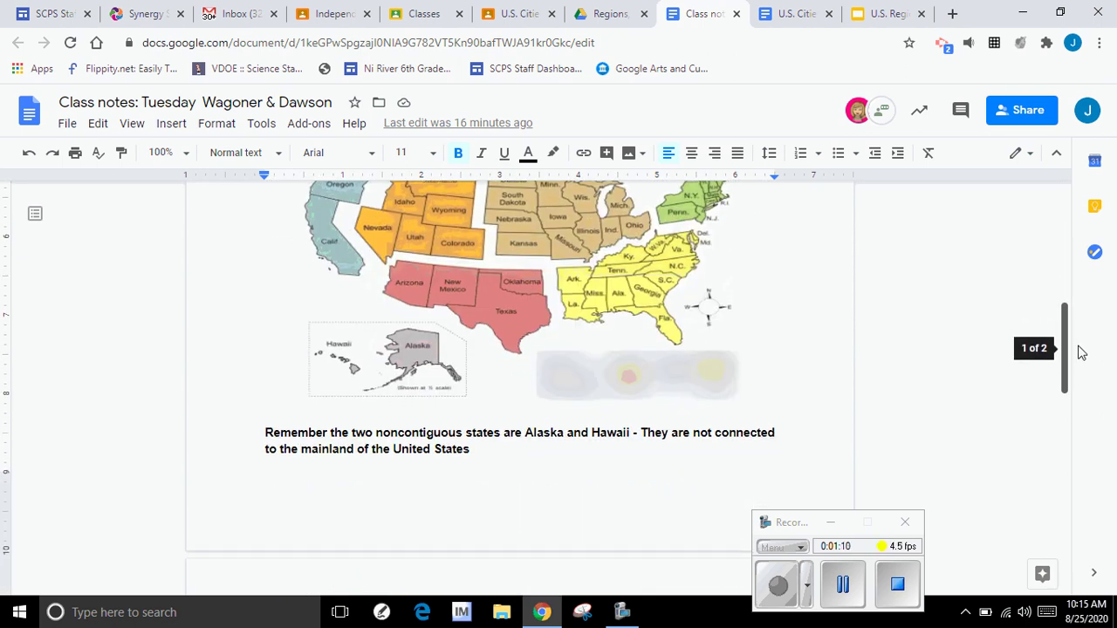
scroll(1076, 309, "up", 6)
scroll(1077, 292, "down", 3)
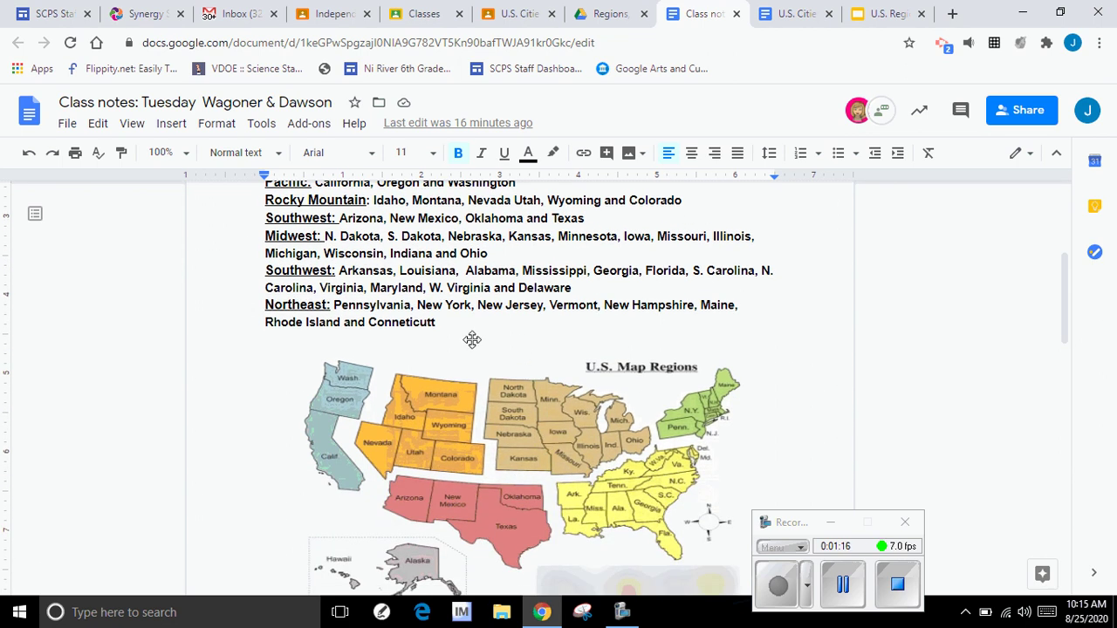
left_click_drag(1057, 303, 1075, 288)
scroll(1075, 287, "up", 1)
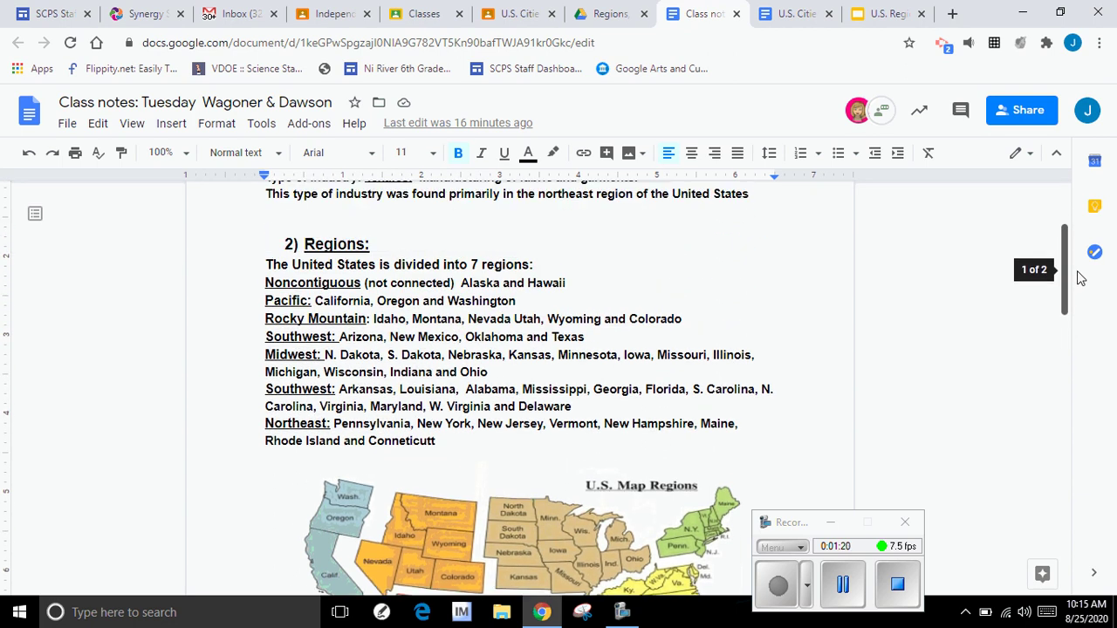
scroll(1079, 279, "down", 1)
scroll(1081, 325, "down", 3)
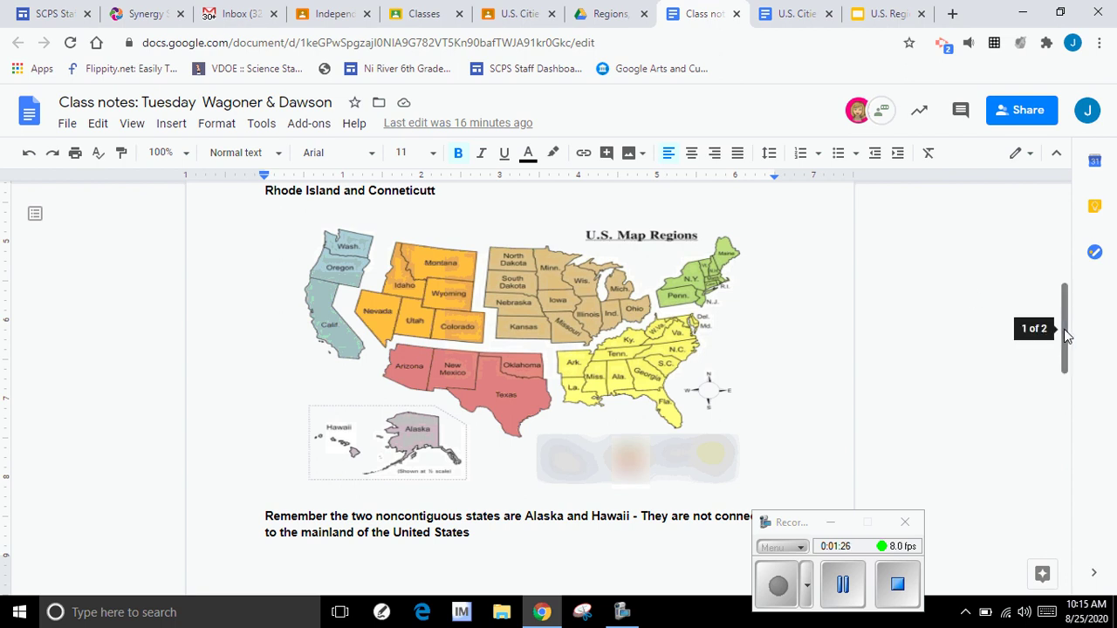
left_click_drag(1063, 329, 1089, 450)
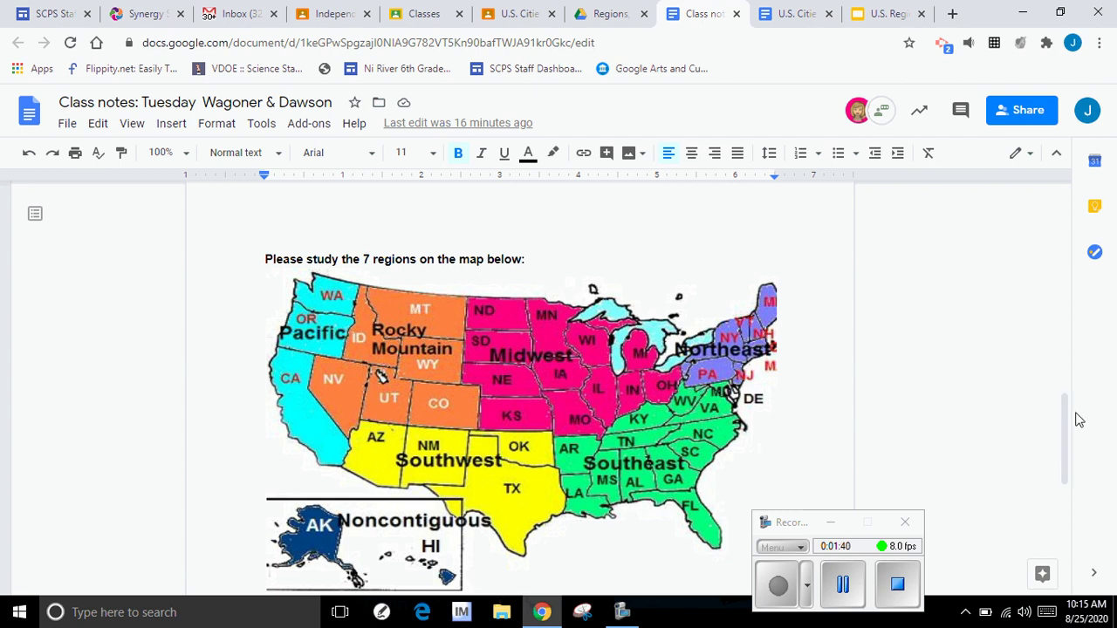
left_click_drag(1064, 421, 1075, 266)
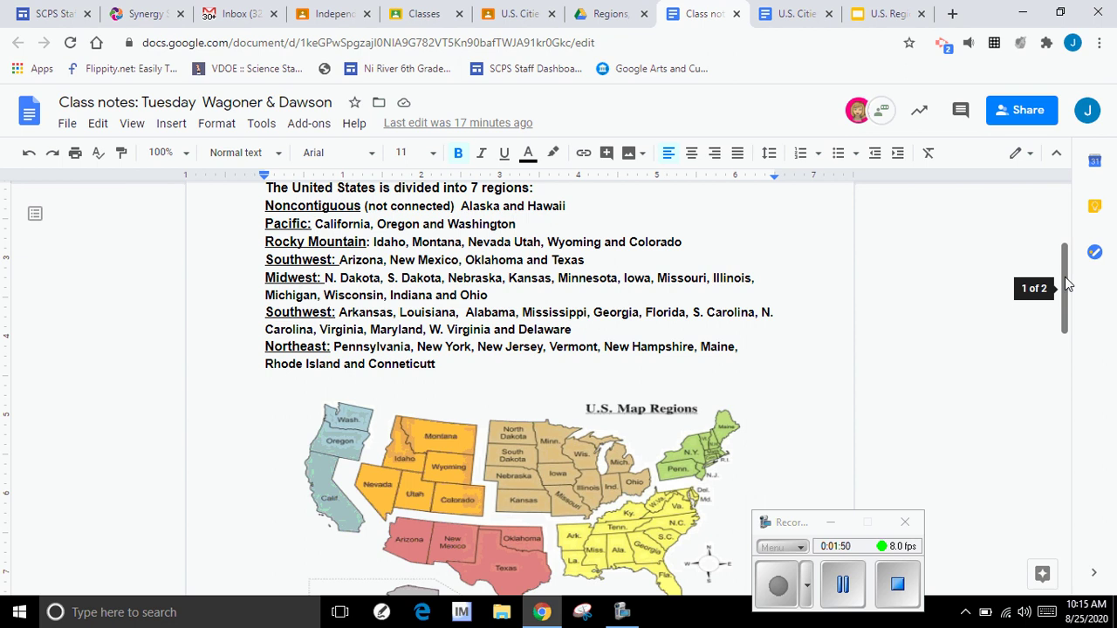
left_click_drag(1064, 283, 1066, 222)
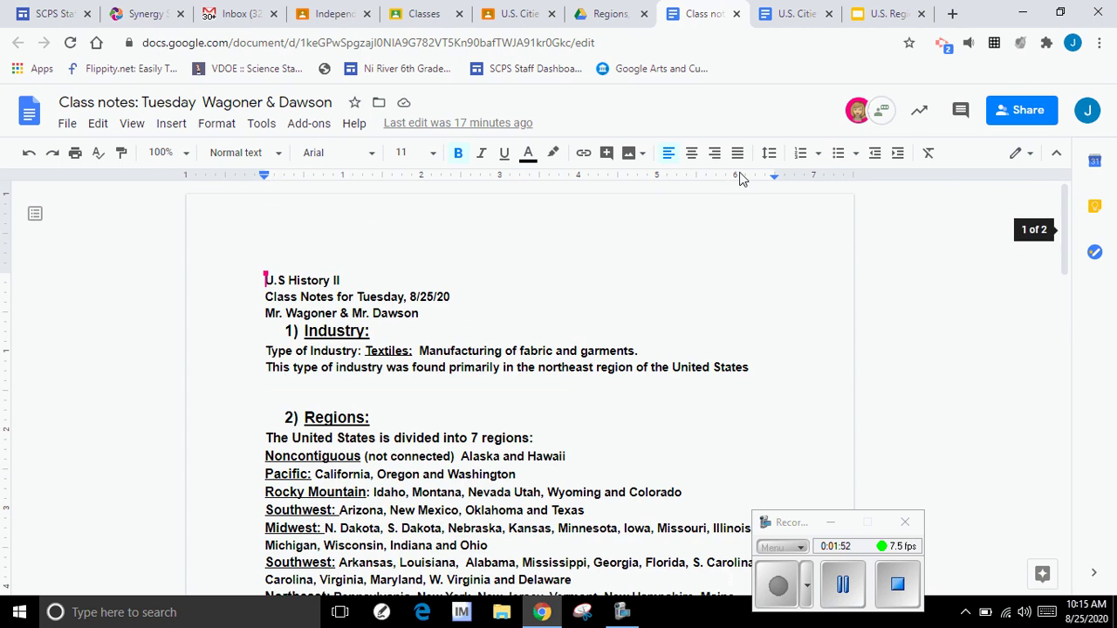
Follow the mapsengine.google.com/map link in the U.S. Cities Online Map Activity document and create a new map in Google My Maps
left_click(807, 16)
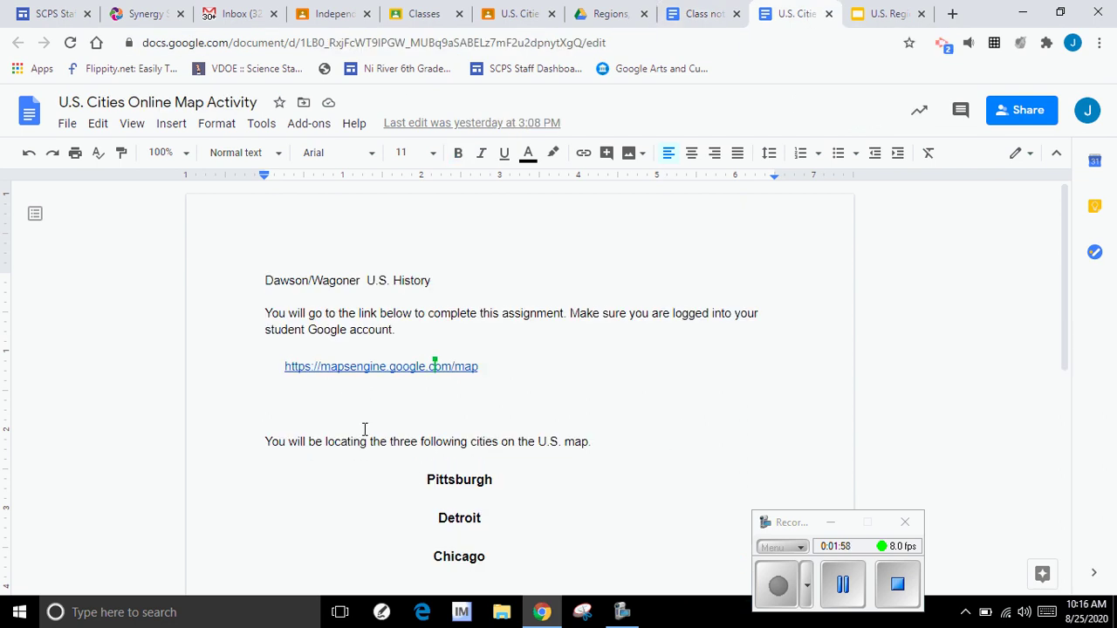
left_click(396, 367)
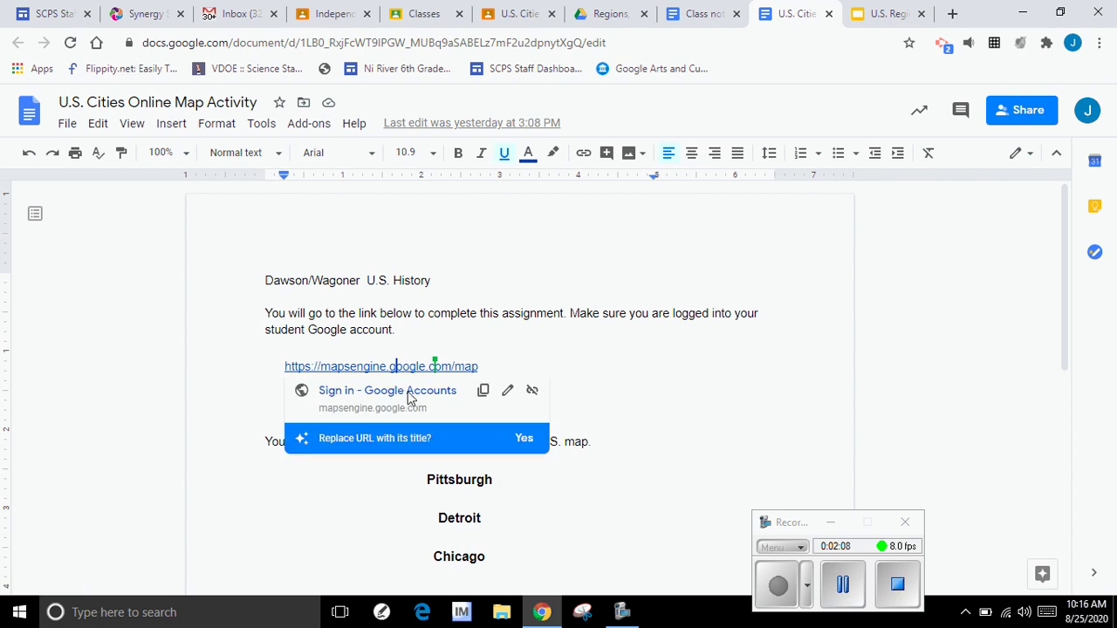
left_click(409, 393)
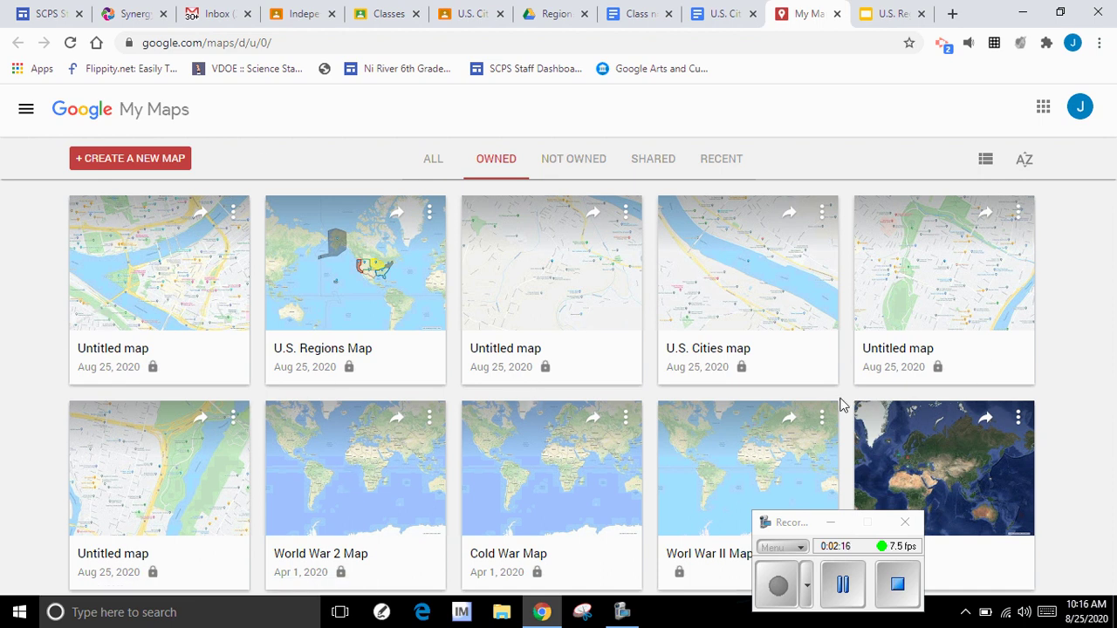
left_click(132, 166)
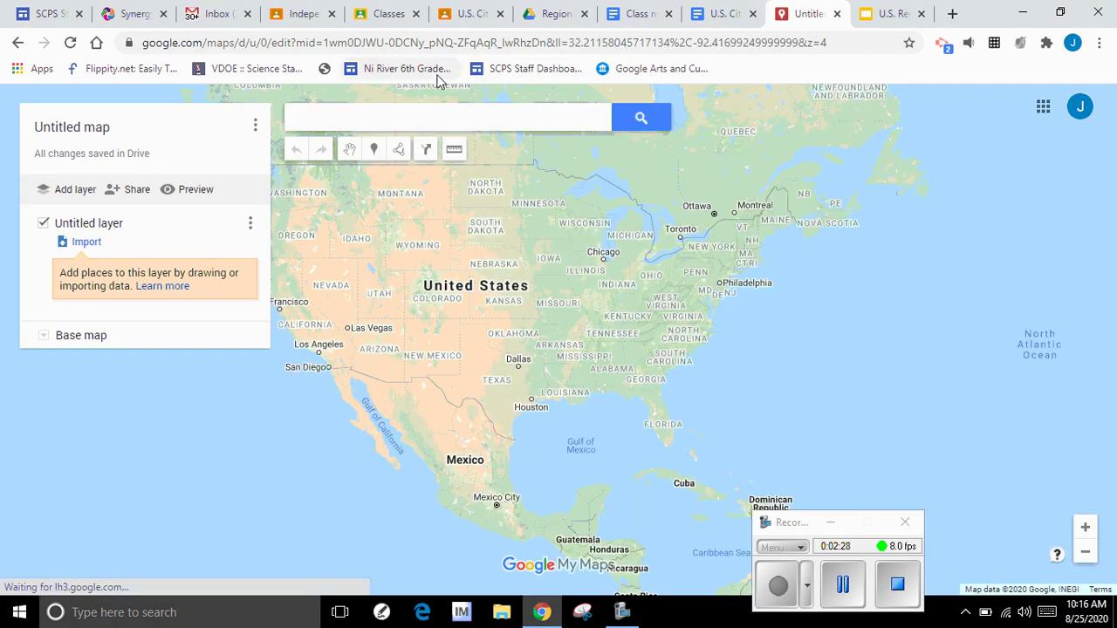
Search the map for Pittsburgh, PA, USA and dismiss the place details
left_click(412, 119)
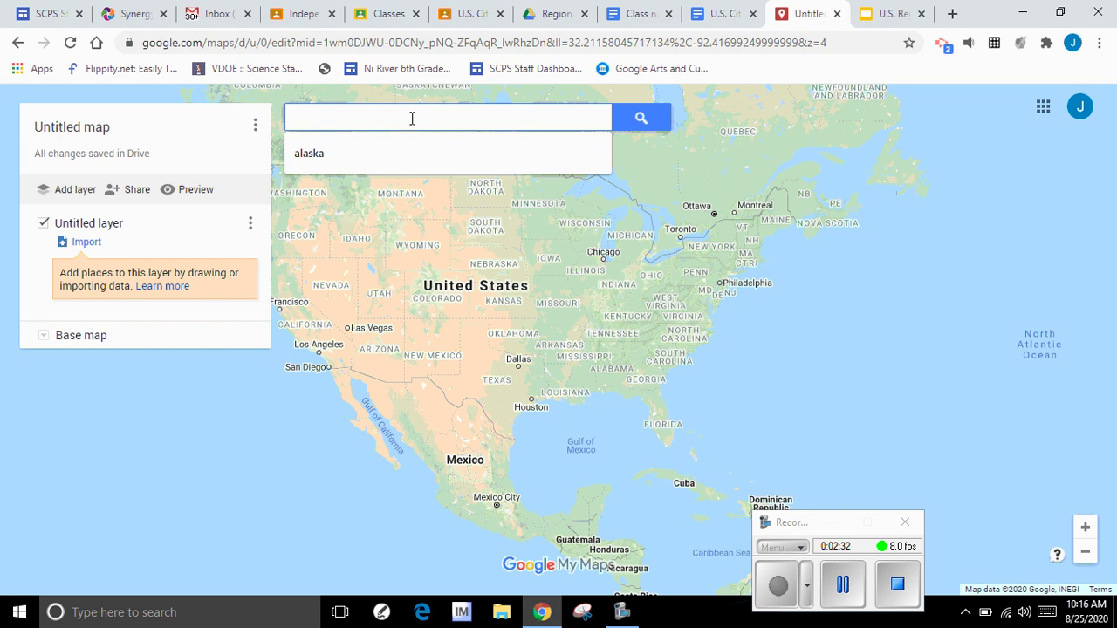
type("Pi")
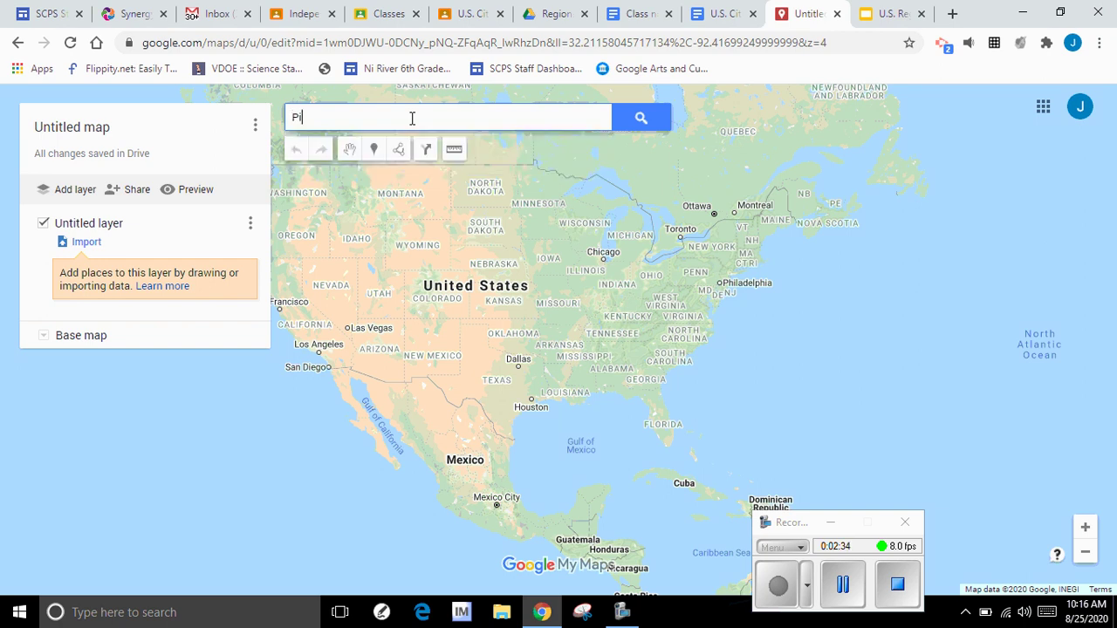
type("ttsbu")
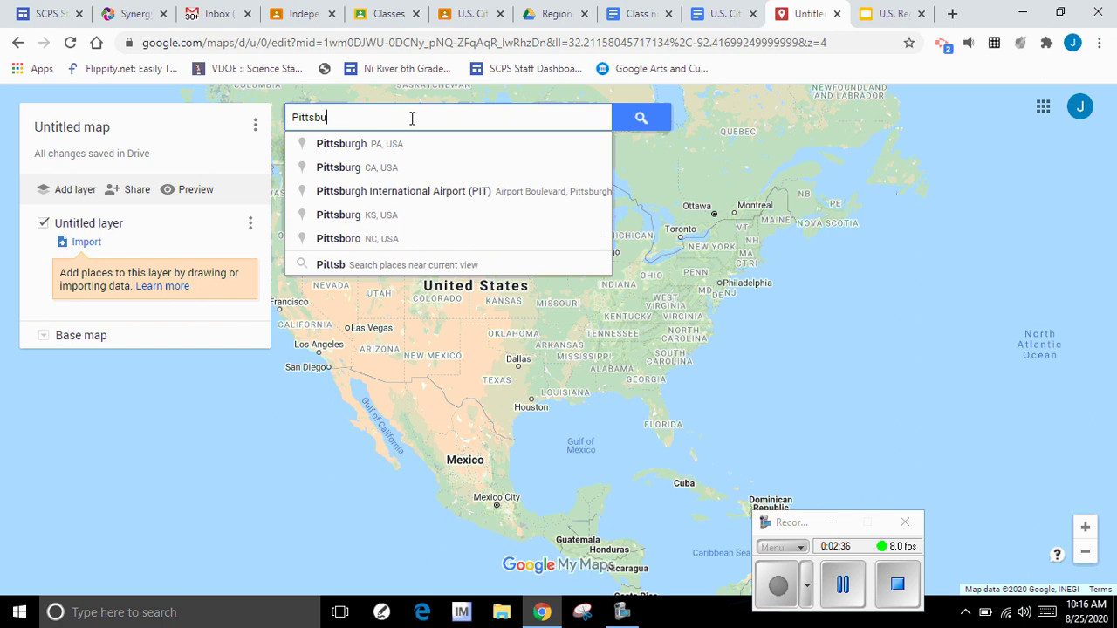
type("rgh")
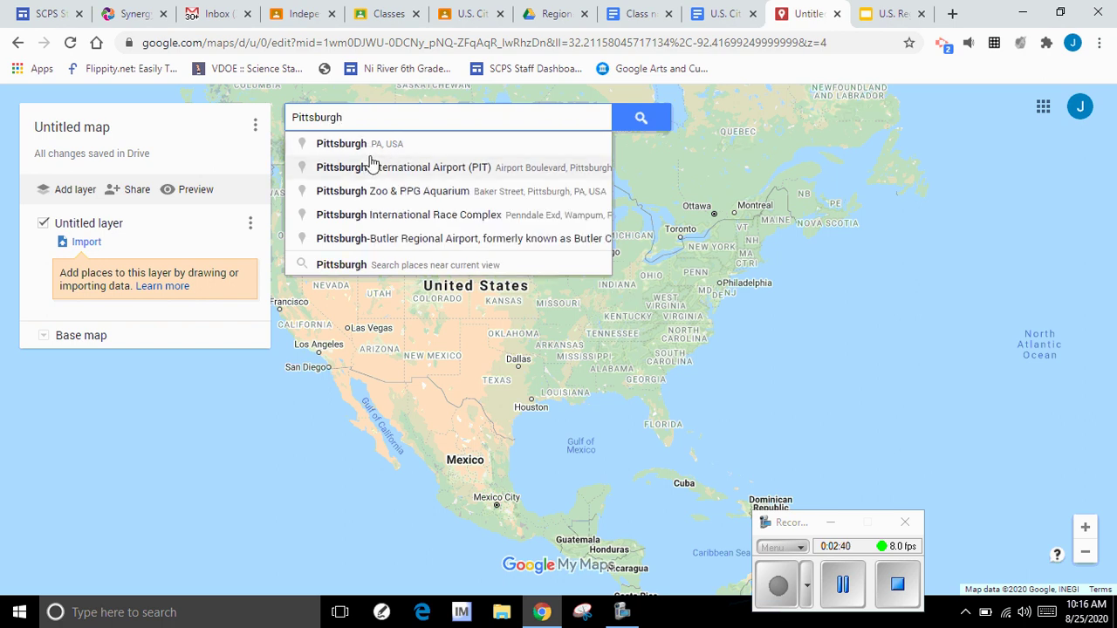
left_click(388, 143)
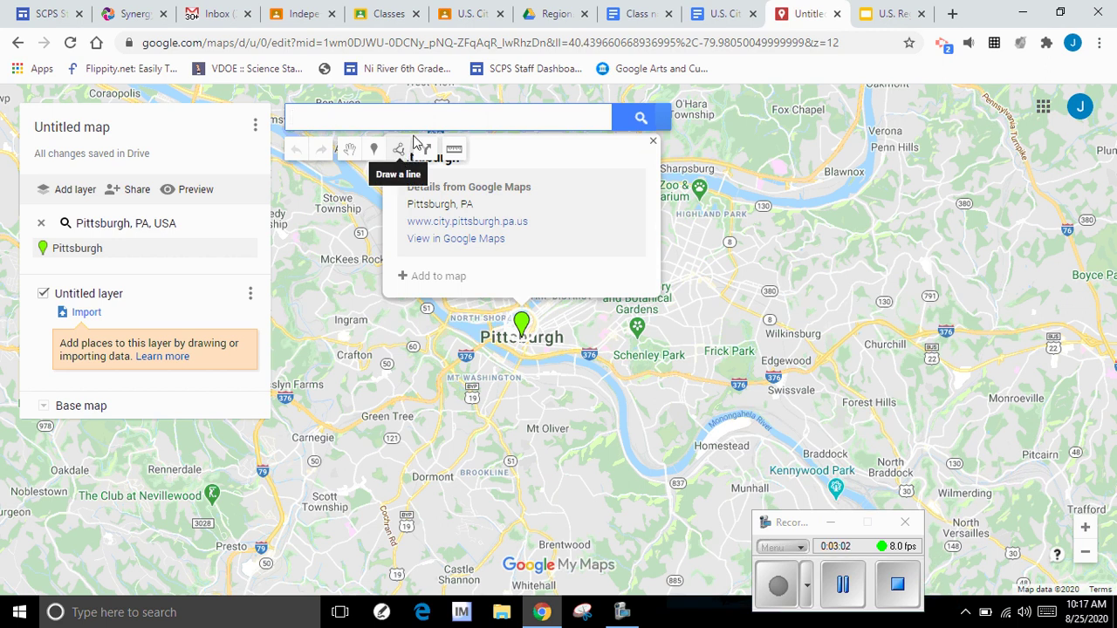
left_click(654, 143)
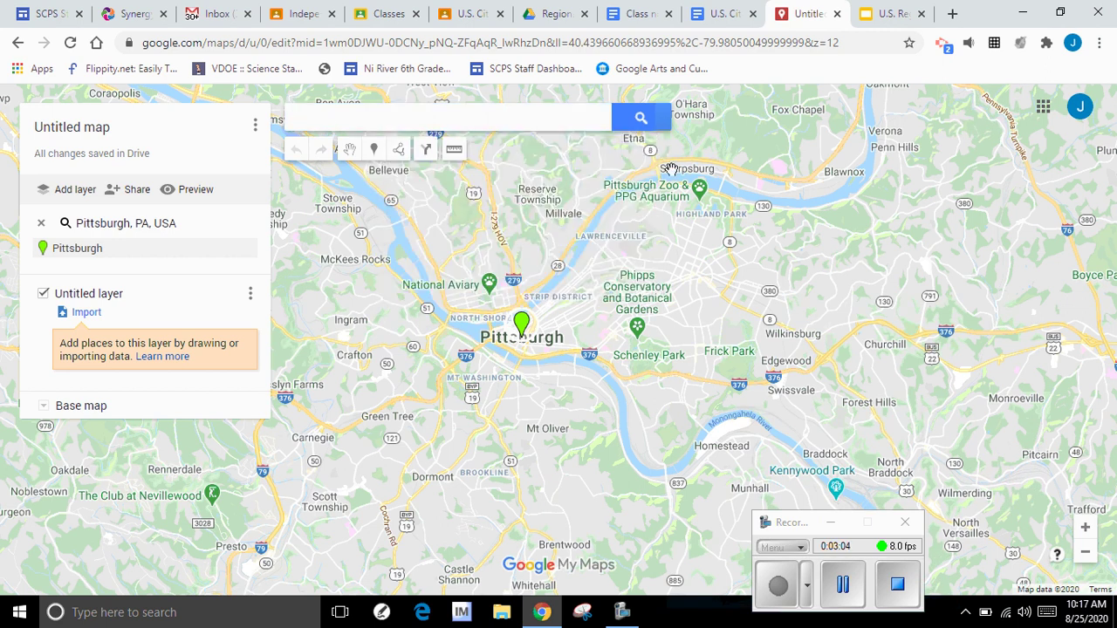
Add a marker at Pittsburgh on the untitled layer and save it with the name "Pittsburgh, Pa"
left_click(374, 151)
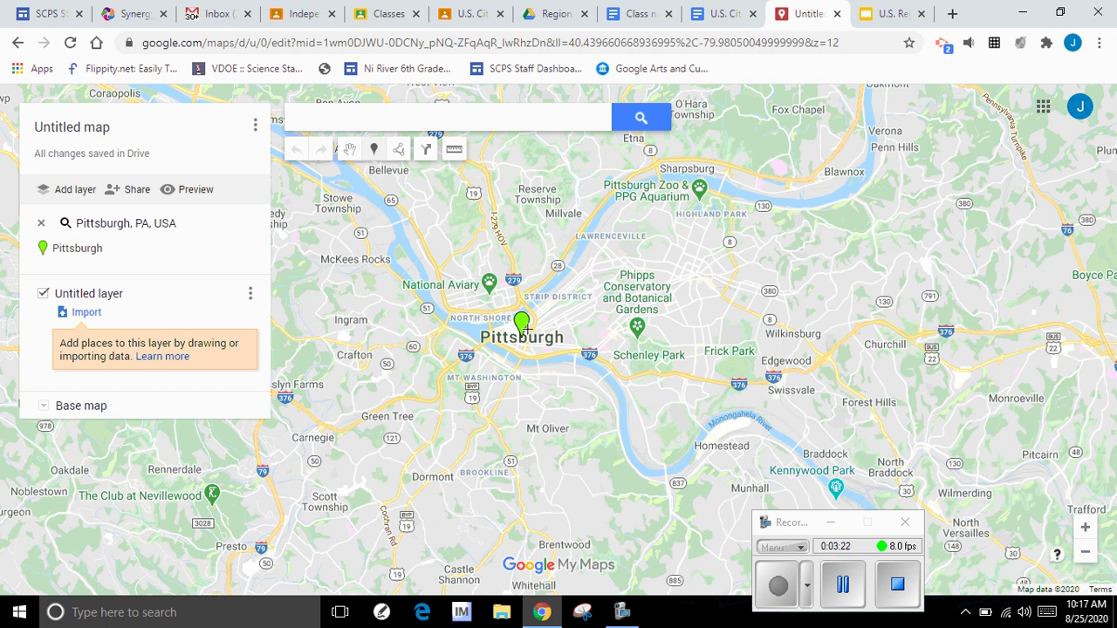
left_click(522, 324)
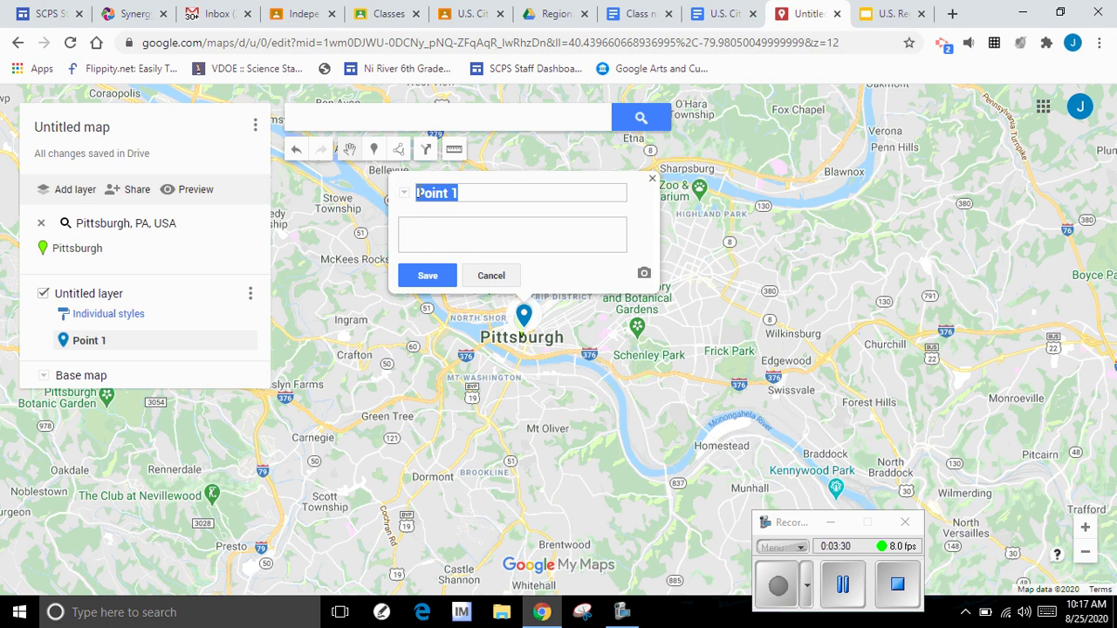
left_click(425, 194)
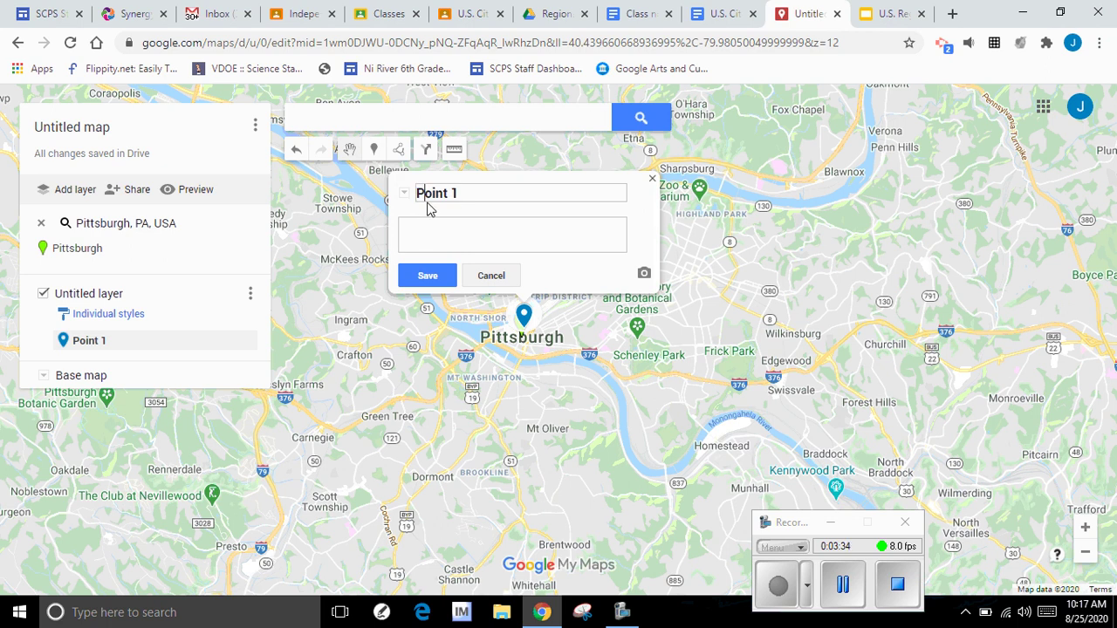
key("Delete")
key("Delete")
key("Delete")
key("Delete")
type("ittsburgh,")
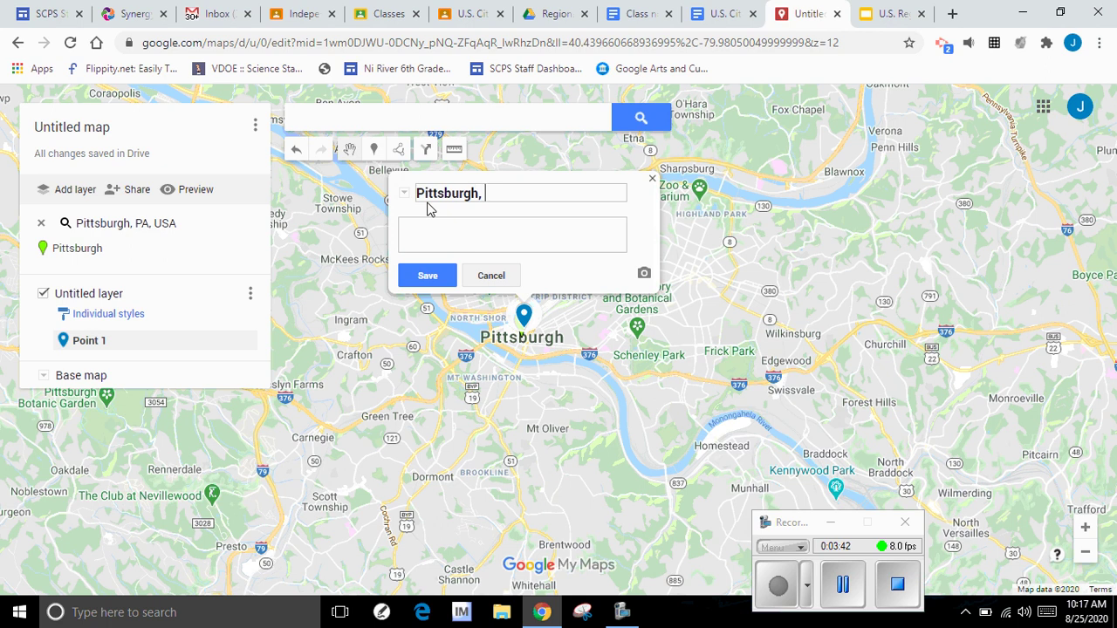
type(" Pa")
left_click(426, 277)
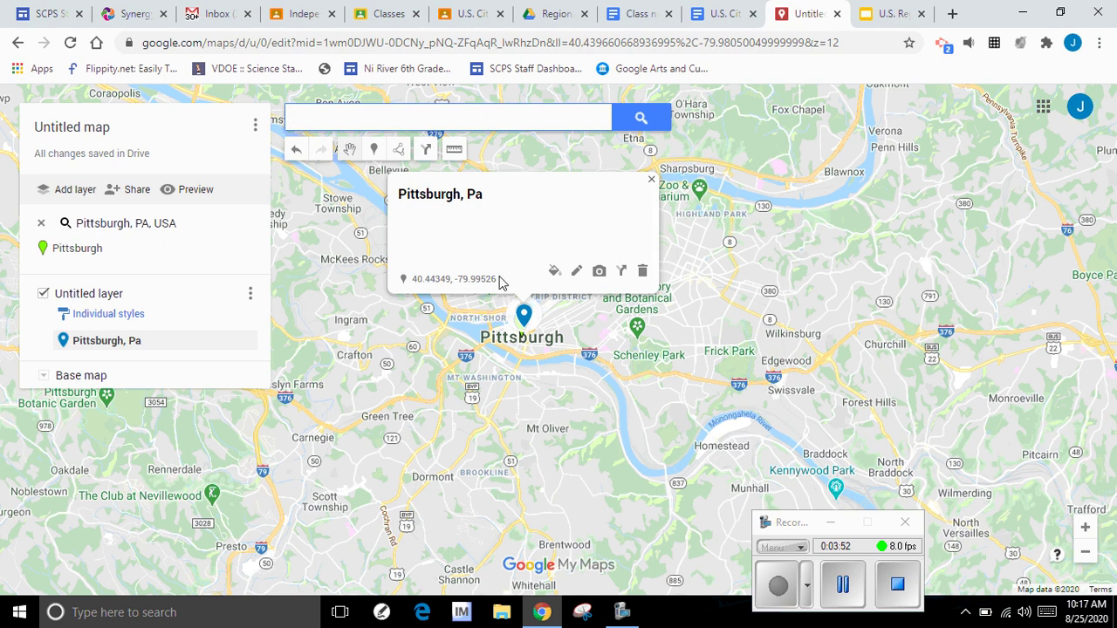
Find images for "Pittsburgh skyline" with Google Image Search and attach the daytime skyline with yellow bridges to the Pittsburgh, Pa marker
left_click(598, 274)
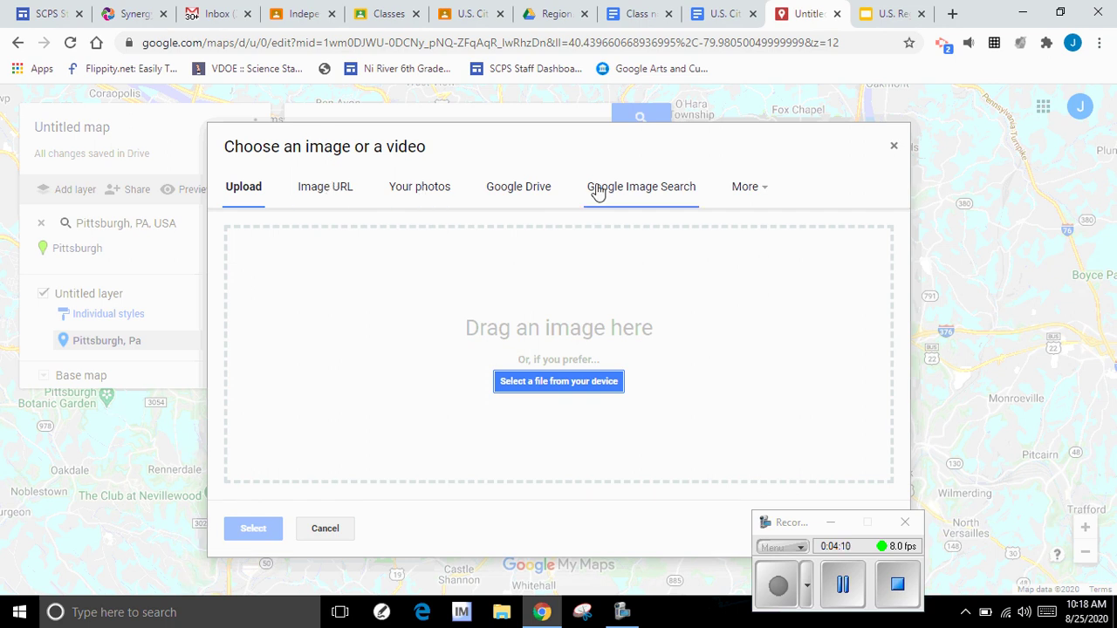
left_click(625, 187)
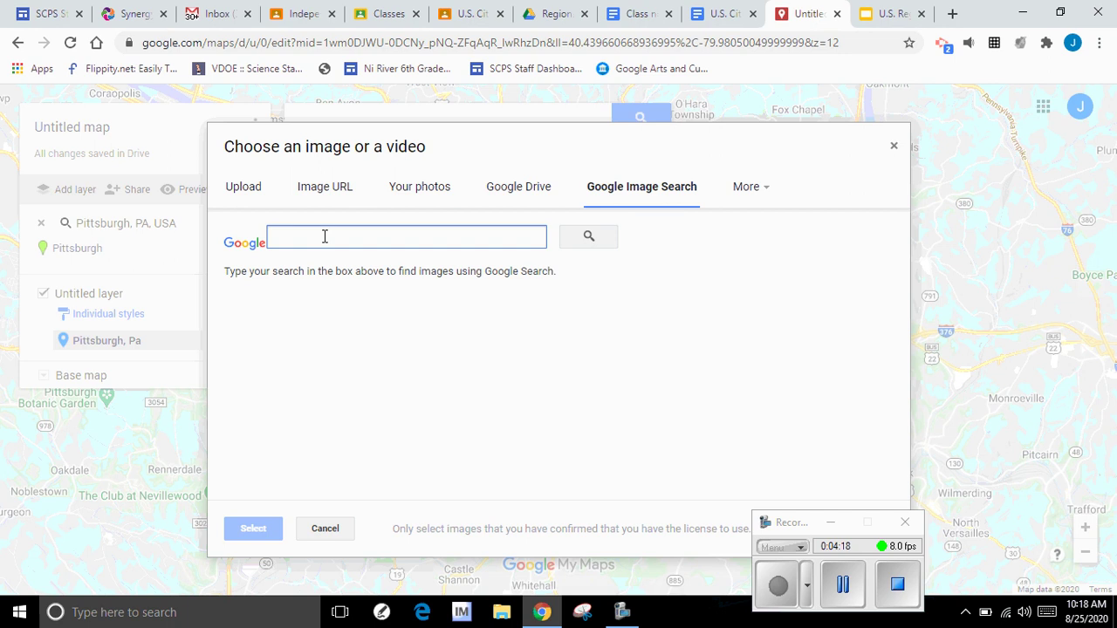
type("Pitts")
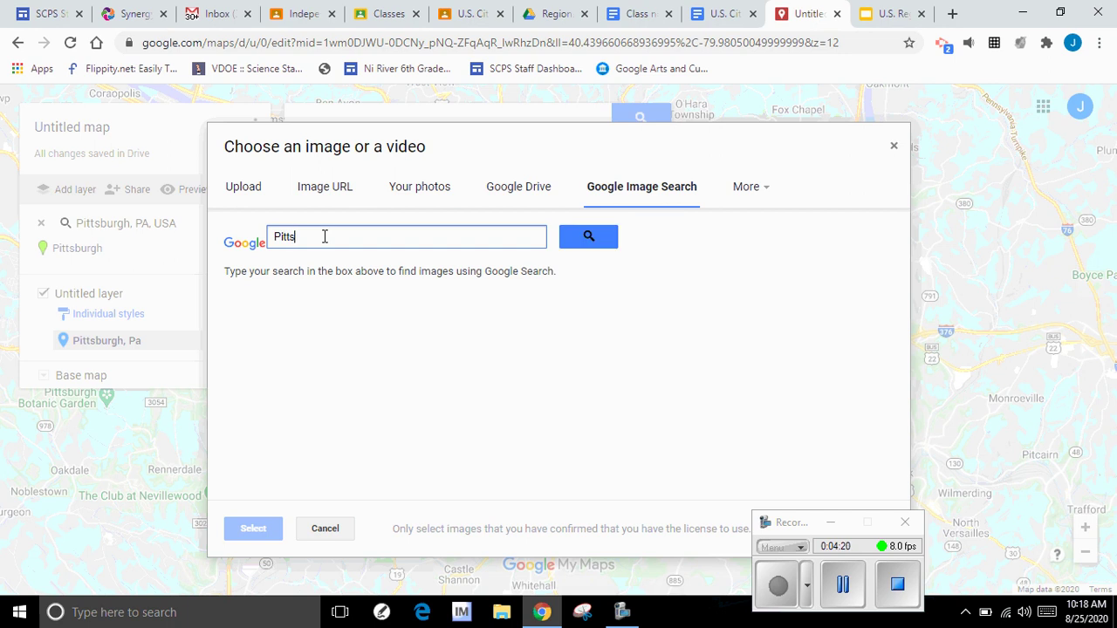
type("burgh skyline")
left_click(576, 240)
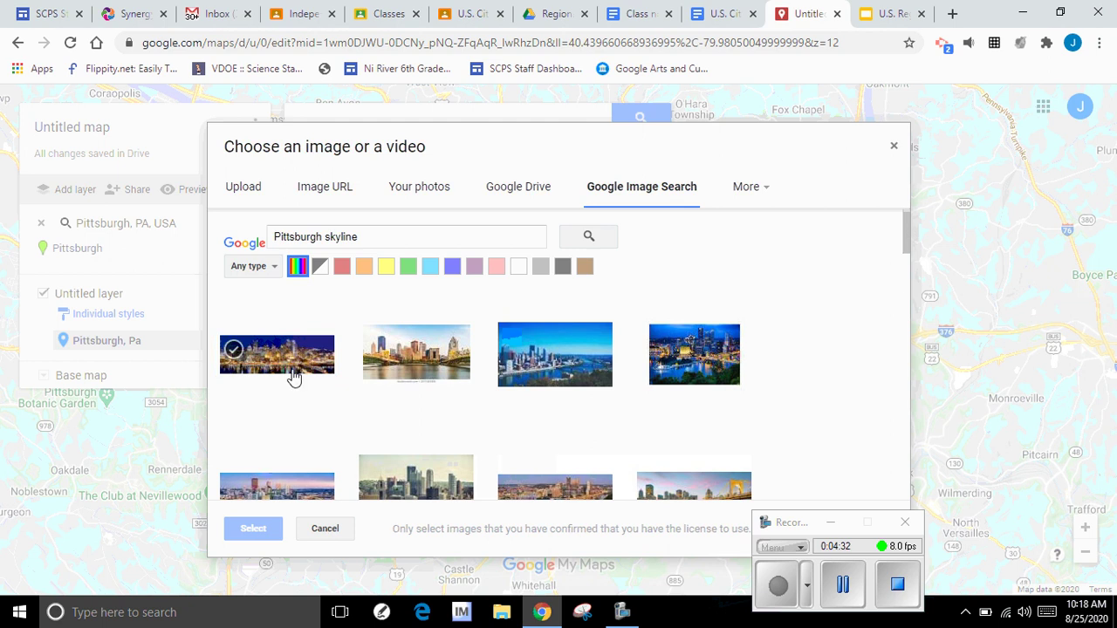
left_click(437, 356)
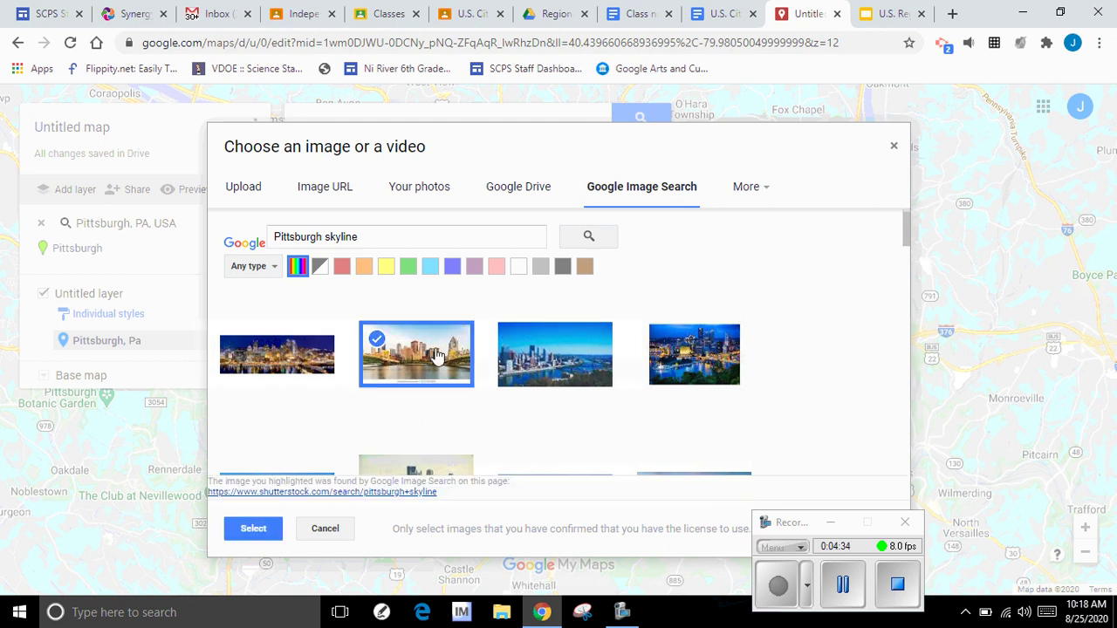
left_click(438, 321)
left_click(439, 321)
left_click(252, 530)
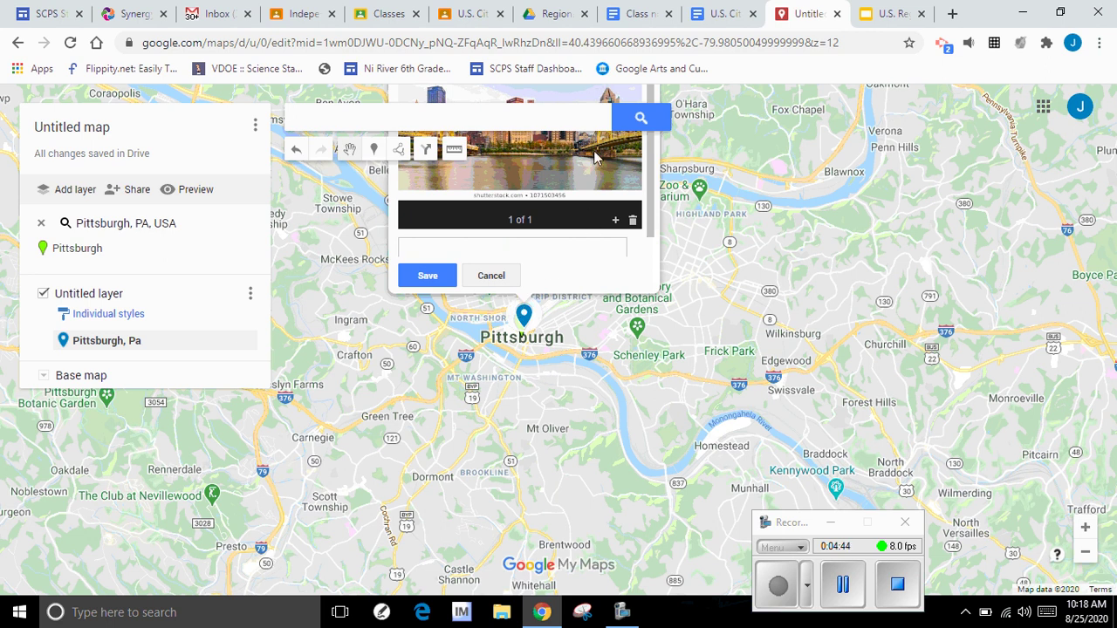
Give the Pittsburgh, Pa marker the description "Pittsburgh is known for its steel industry . Steel is important for construction of buildings" and save it
triple_click(621, 220)
scroll(661, 152, "down", 1)
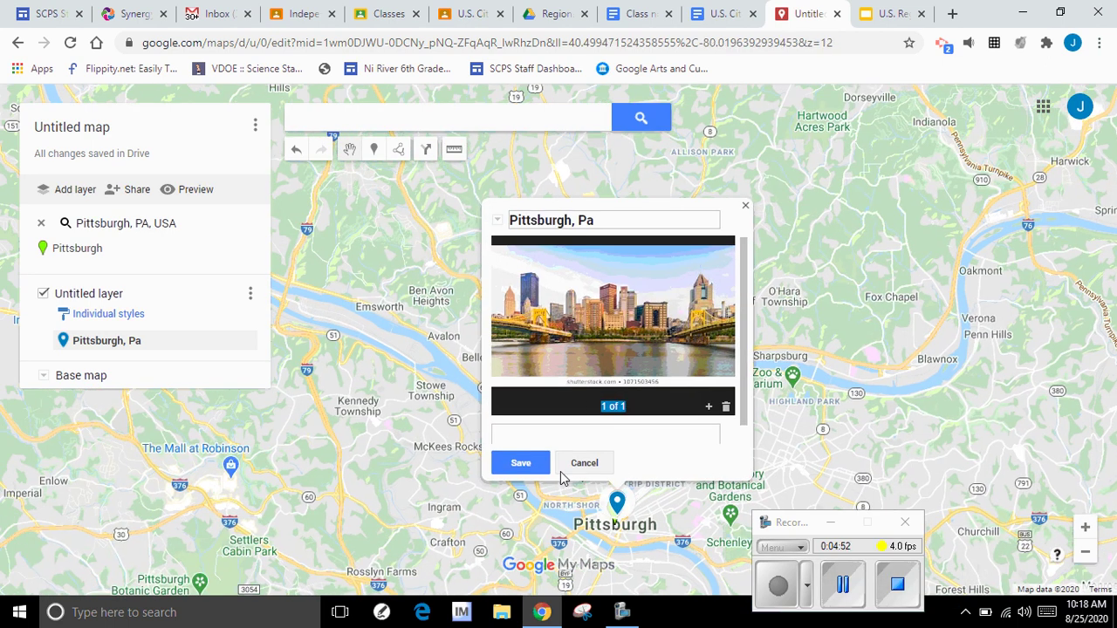
left_click(523, 438)
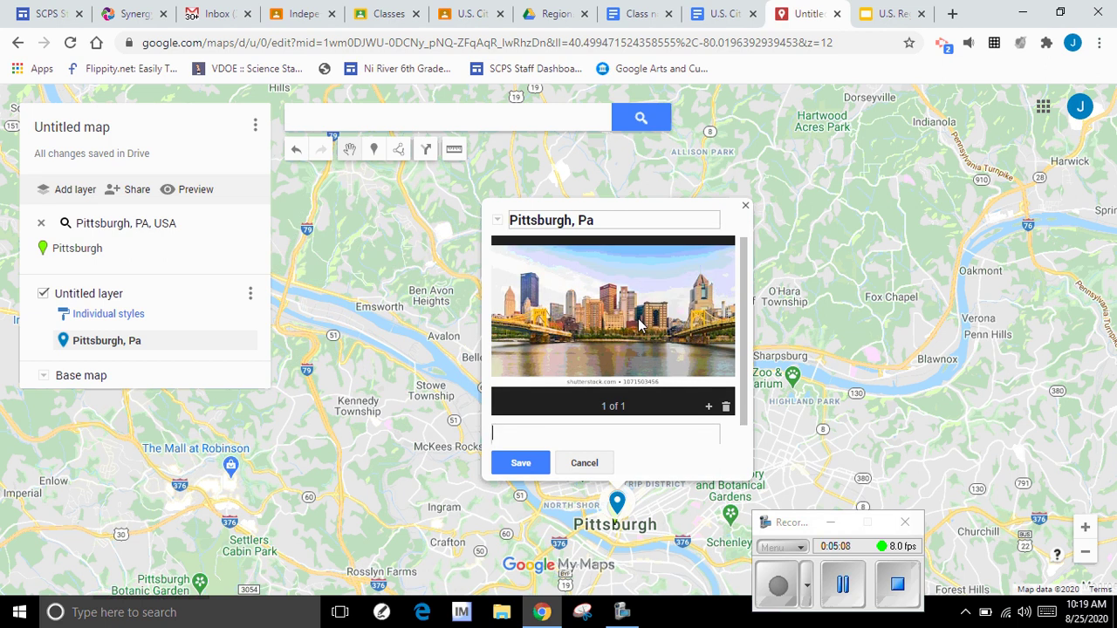
type("ittsburgh is kno")
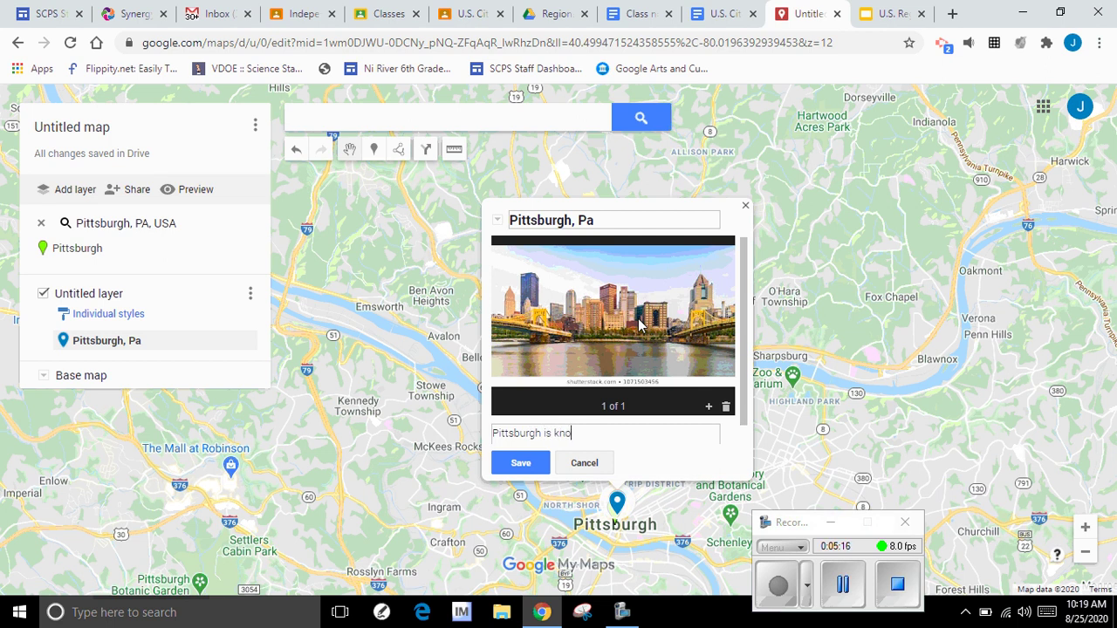
type("w for its steel industry")
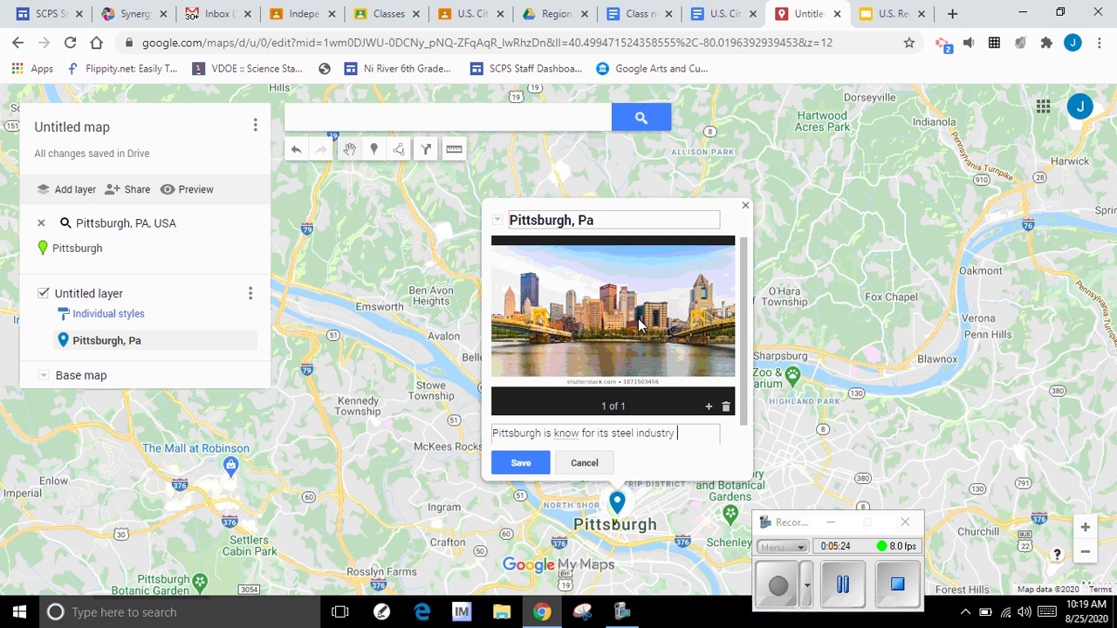
type(" .")
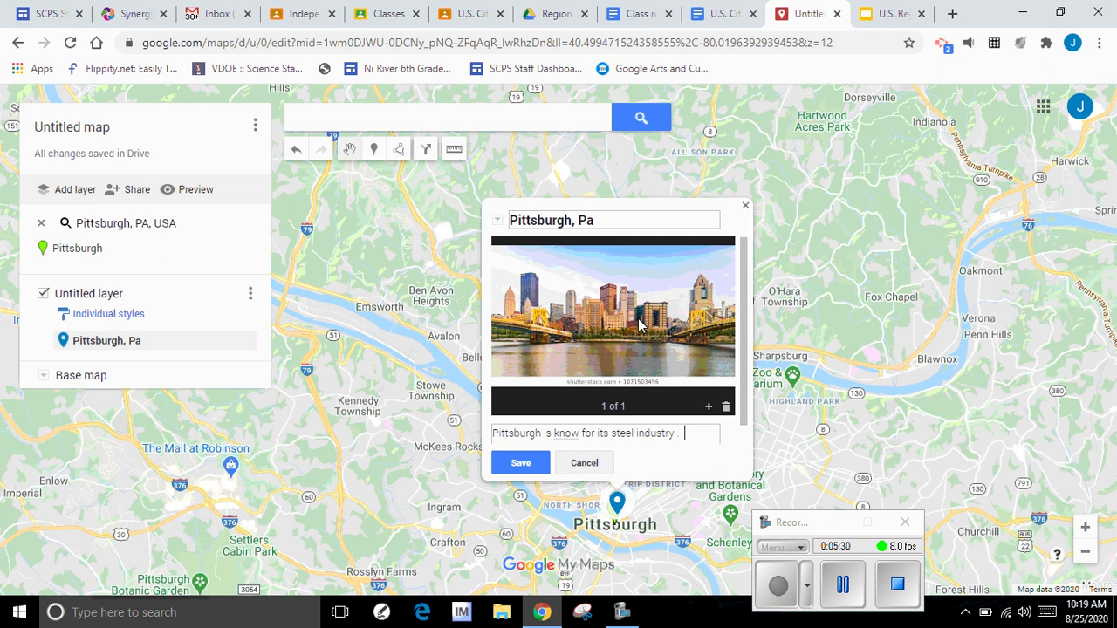
type("Steel is im")
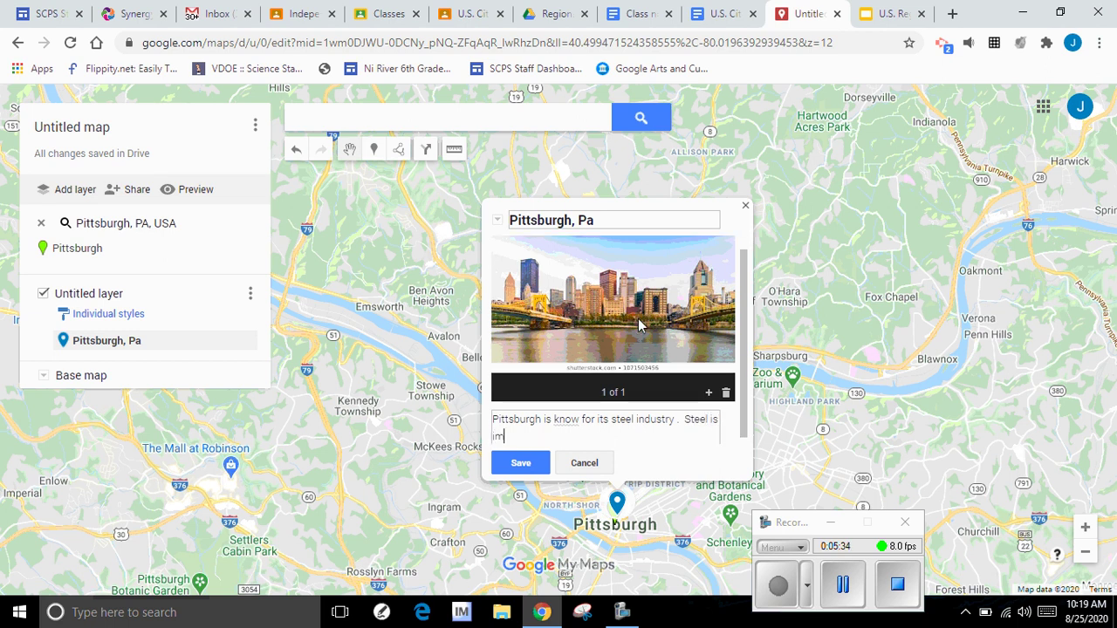
type("portant")
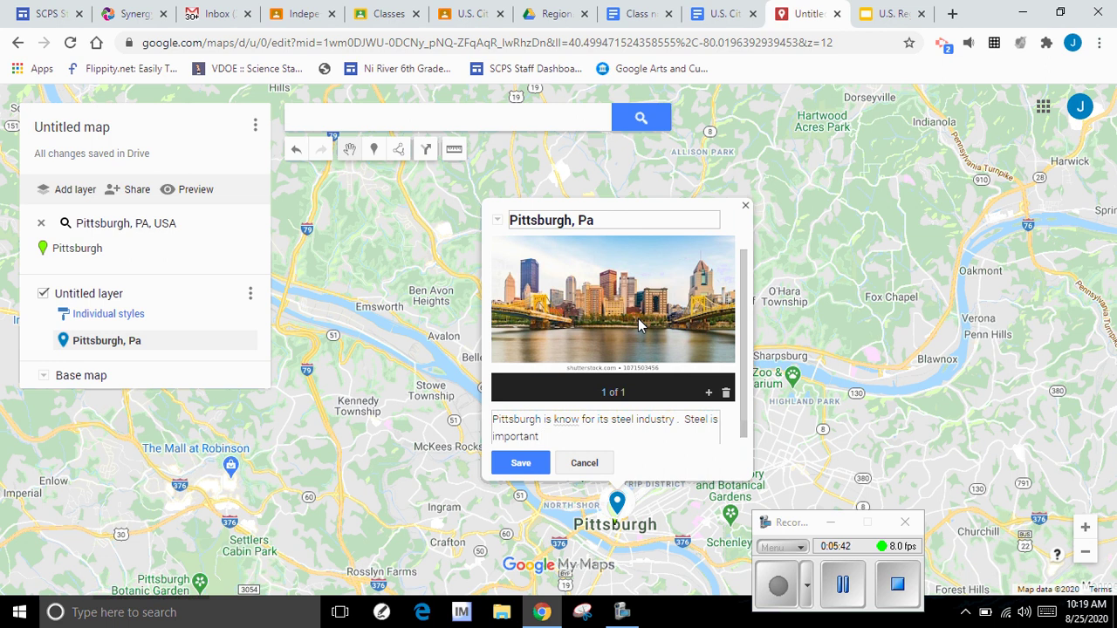
type("for construction")
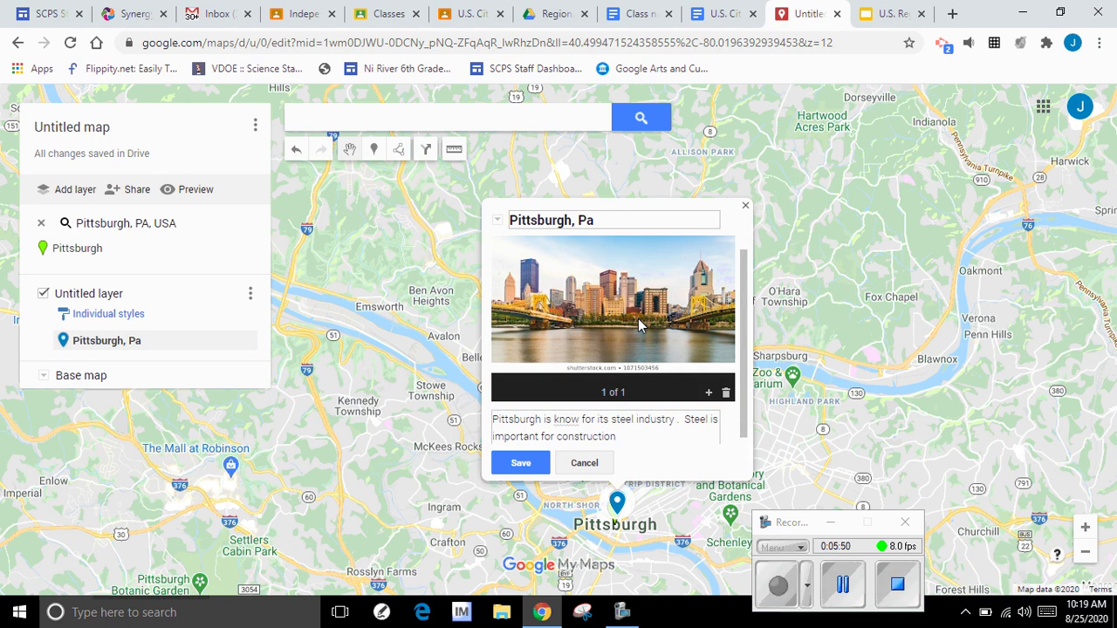
type(" of buildings")
left_click(579, 419)
type("n")
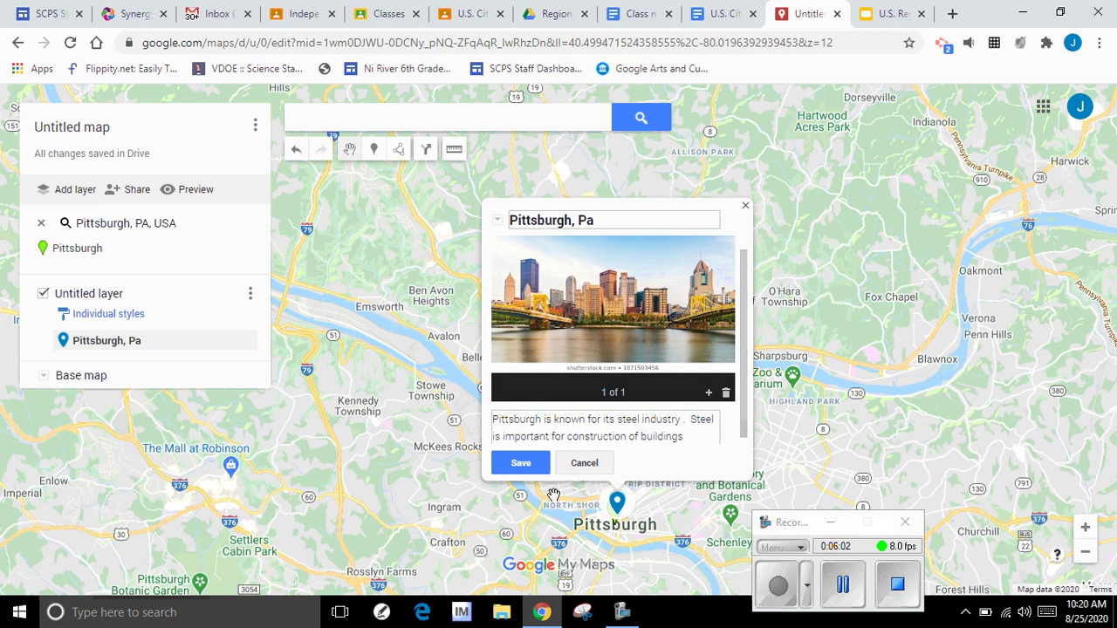
left_click(520, 464)
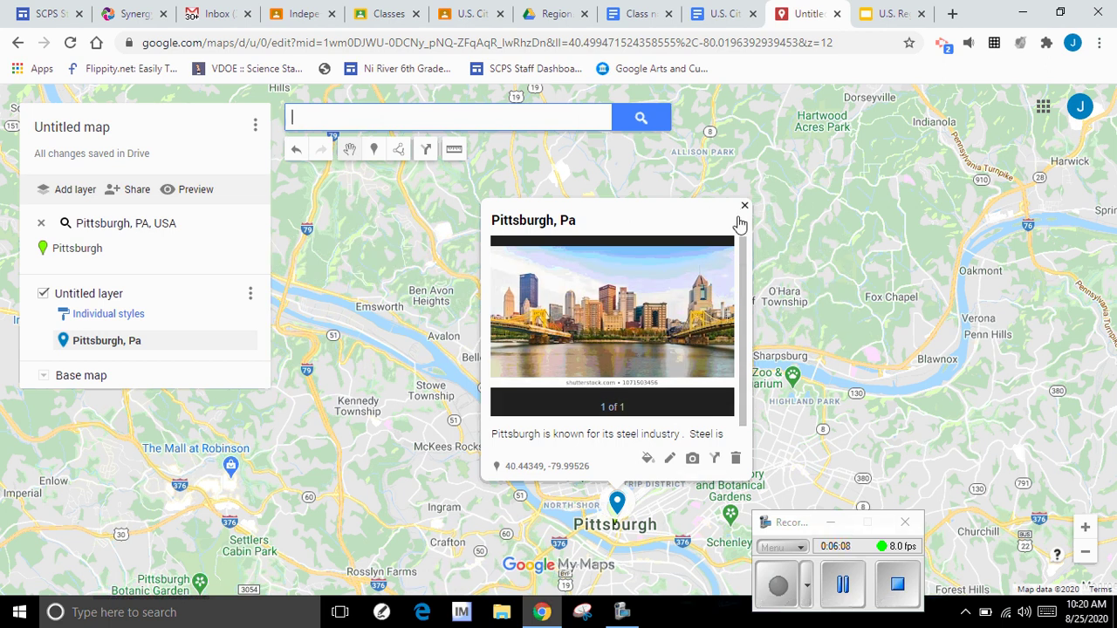
Find another image for the Pittsburgh, Pa marker by searching Google Image Search for "Pittsburgh industry"
left_click(691, 459)
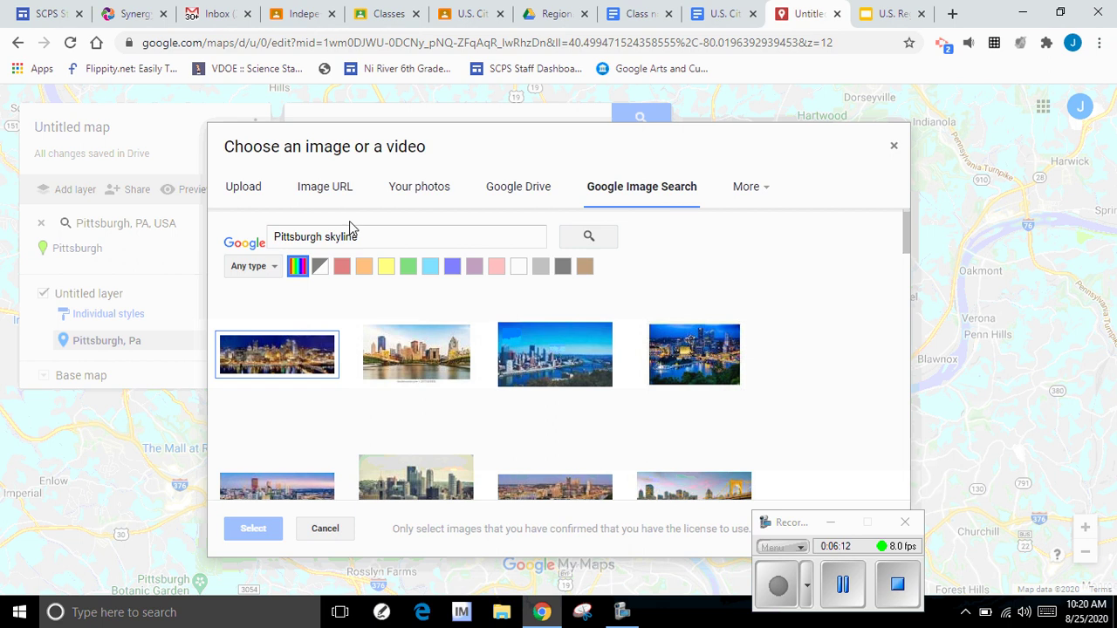
left_click(324, 237)
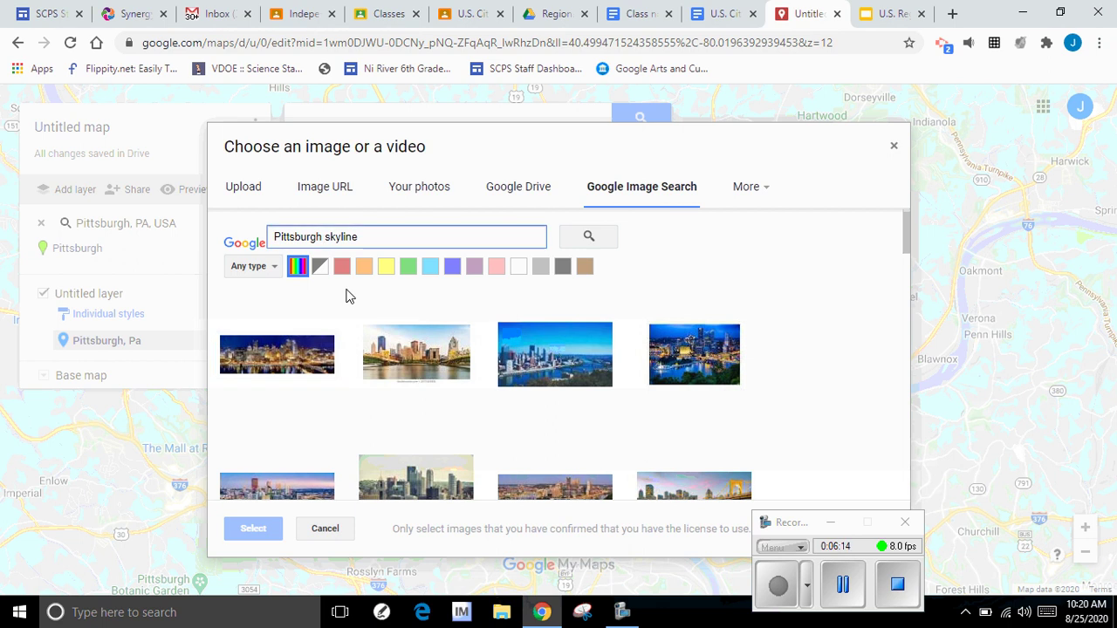
type("industry")
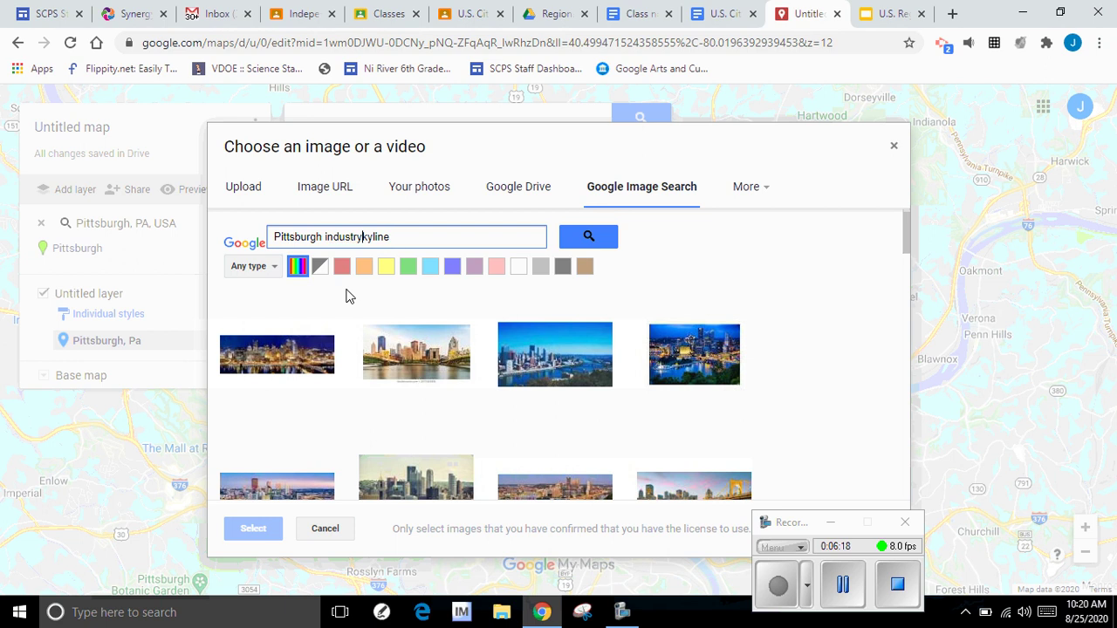
key("Delete")
key("Delete")
key("Delete")
key("Delete")
key("Delete")
key("Delete")
key("Return")
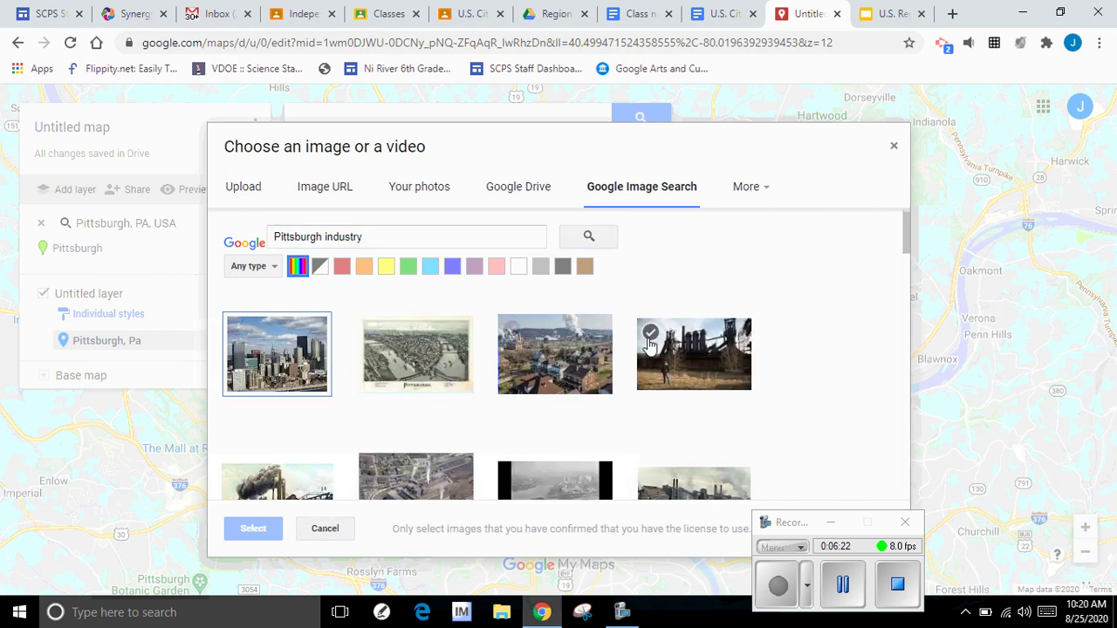
Attach the photo of a person standing in front of the old steel mill to the Pittsburgh, Pa marker and save it
left_click(700, 360)
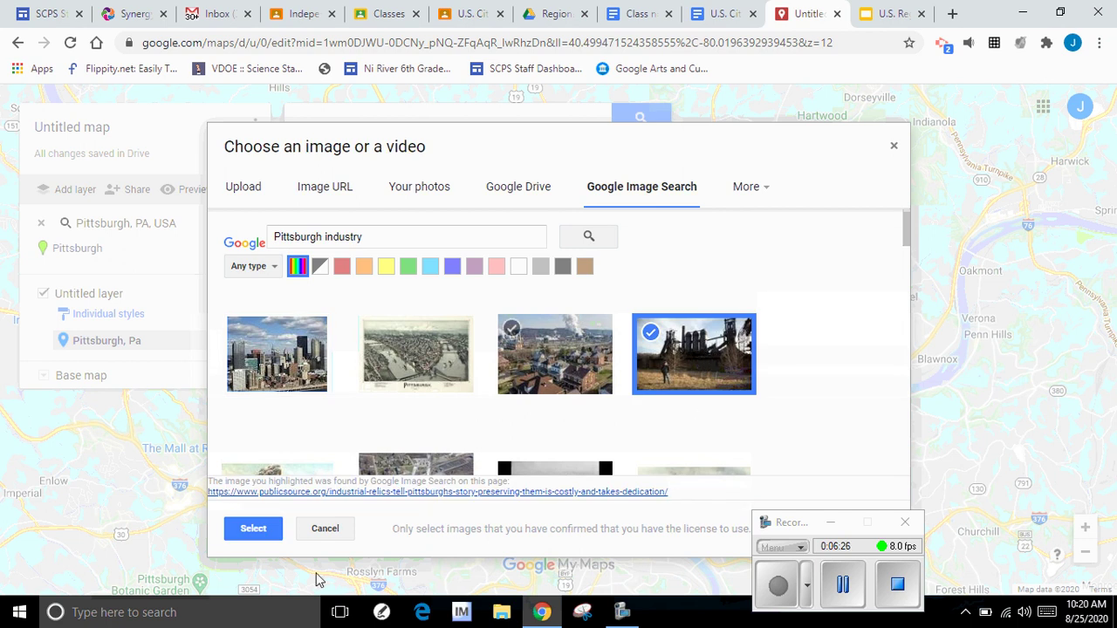
left_click(253, 529)
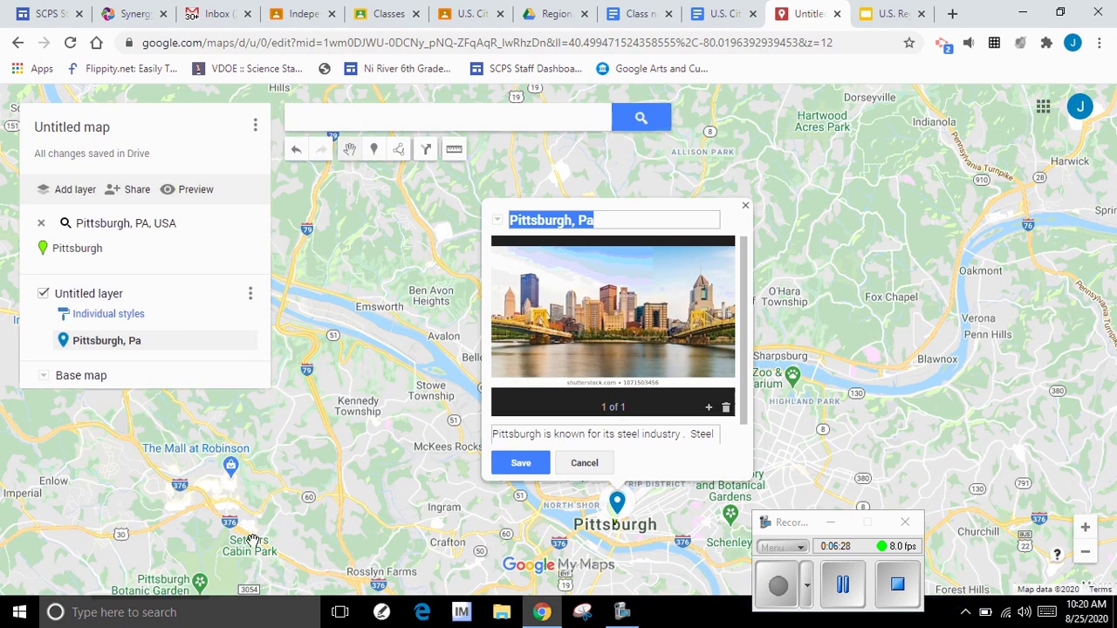
left_click(520, 463)
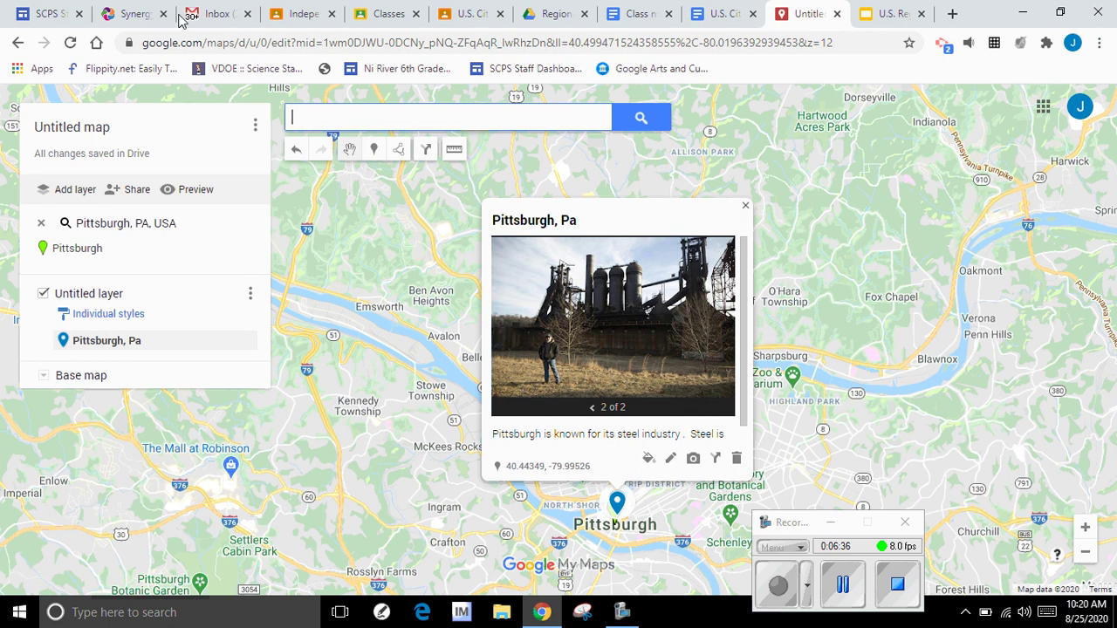
Search the map for Chicago, IL, USA and dismiss the place details
left_click(322, 125)
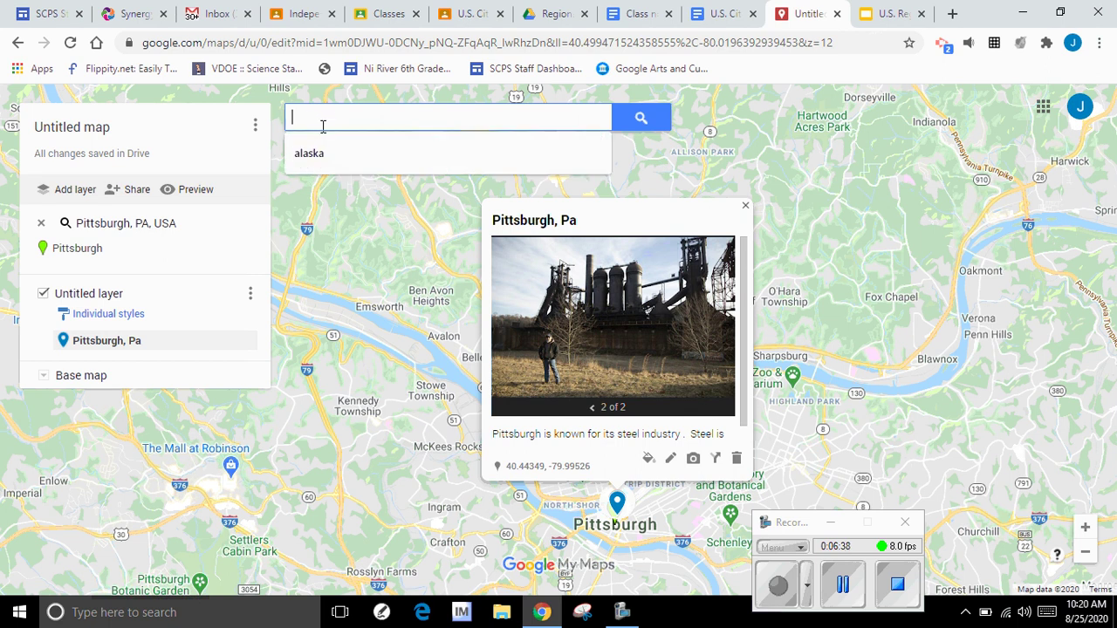
type("chic")
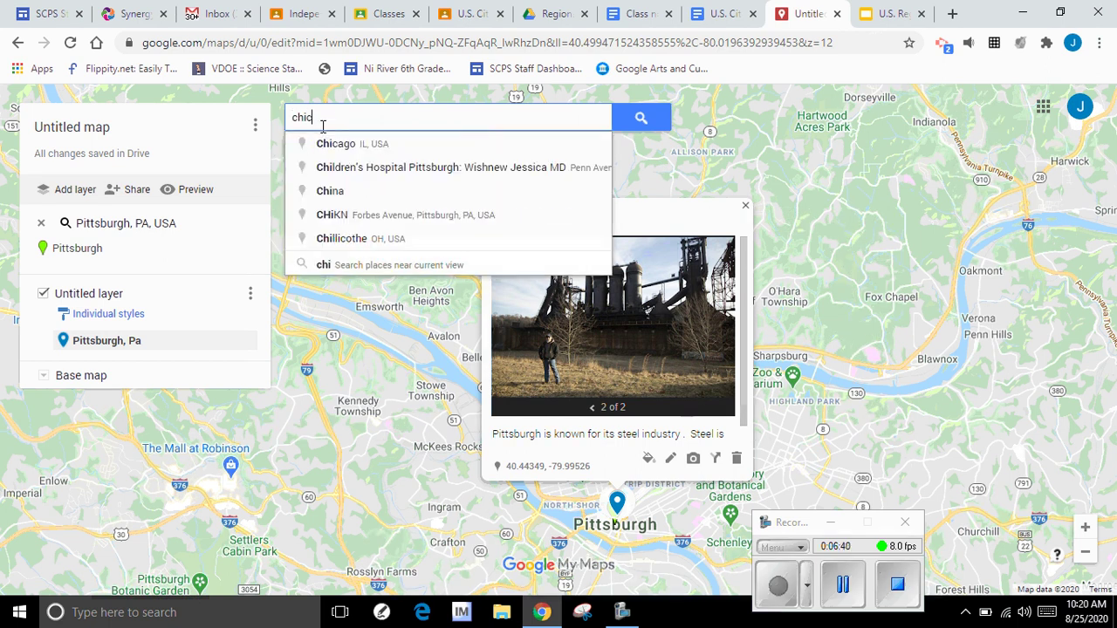
type("ago")
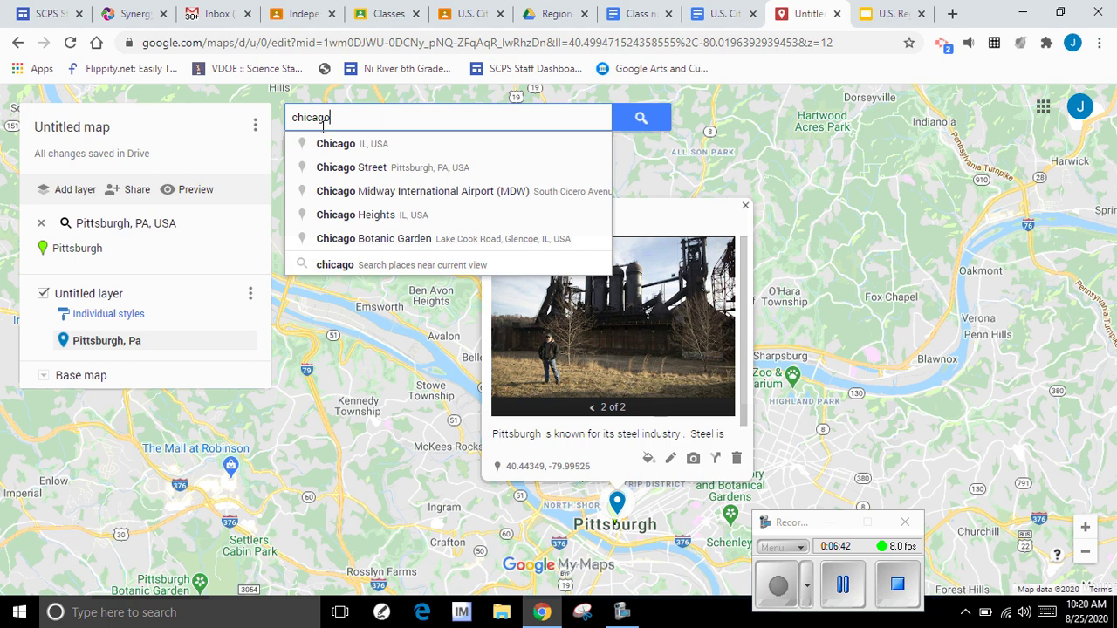
left_click(354, 144)
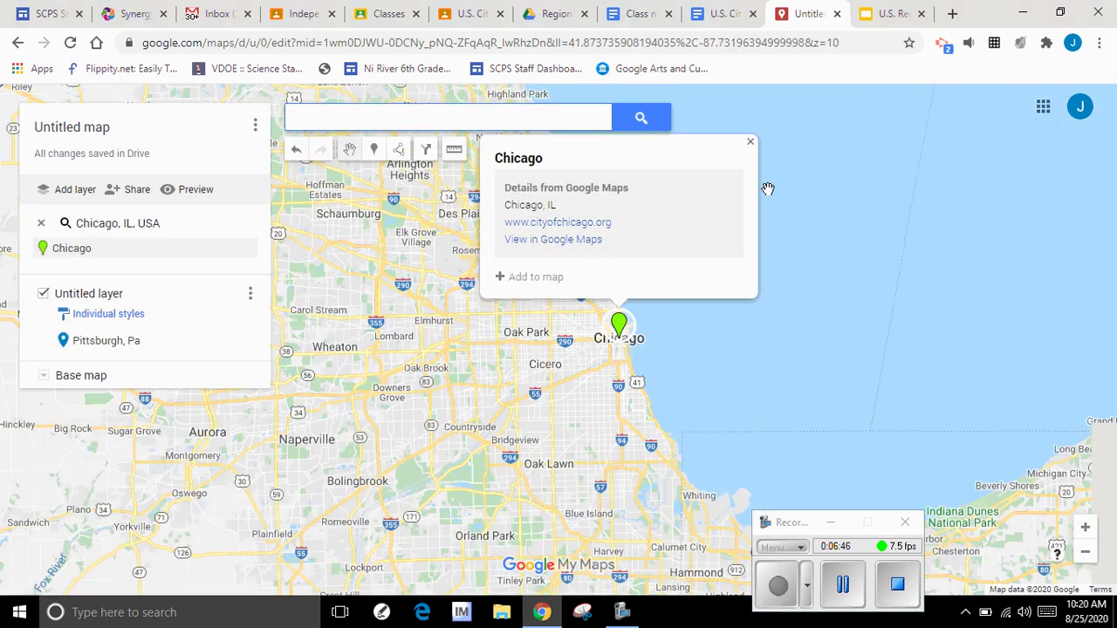
left_click(749, 141)
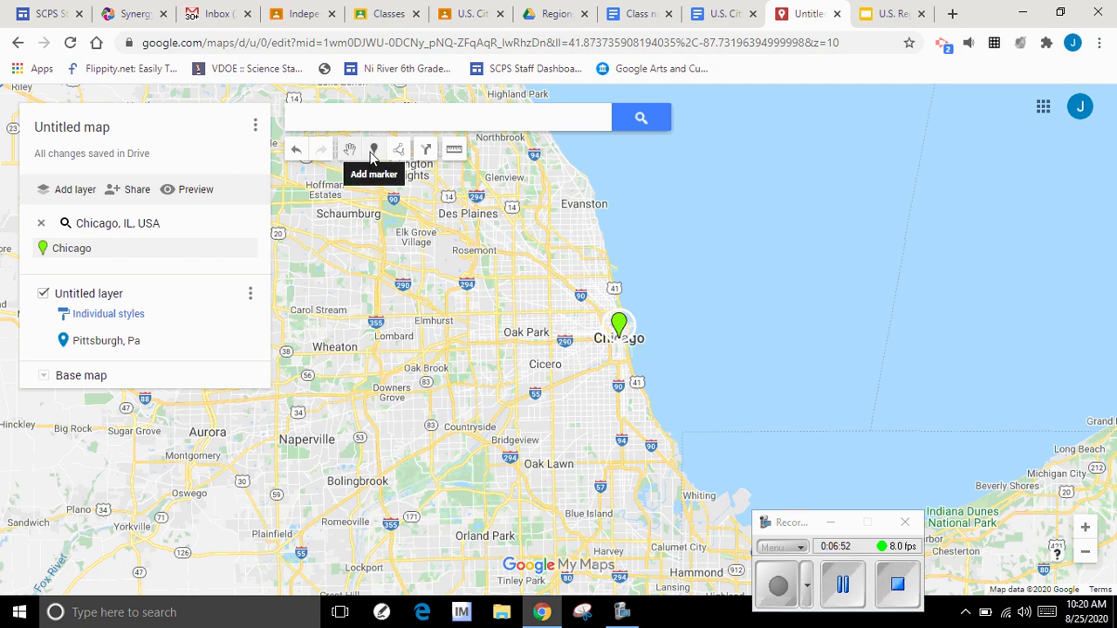
Examine where Chicago and the Pittsburgh marker lie on the wider U.S. map, and return to a close view of Chicago
left_click(1085, 553)
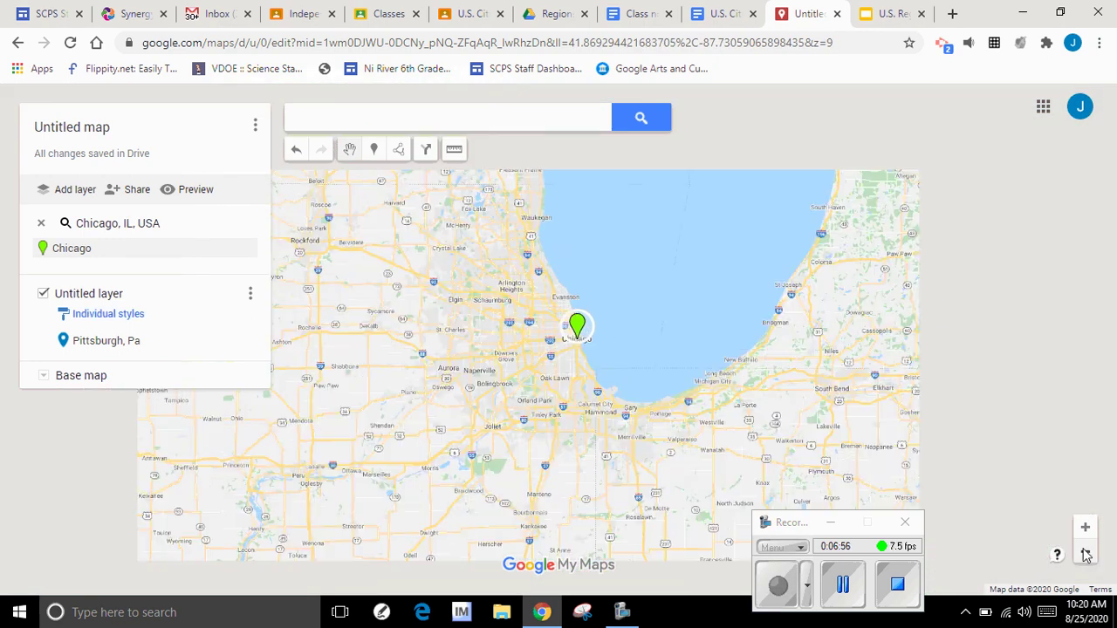
left_click(1085, 553)
left_click(1085, 553)
left_click(1085, 553)
left_click(1086, 553)
left_click(1086, 553)
left_click(1085, 553)
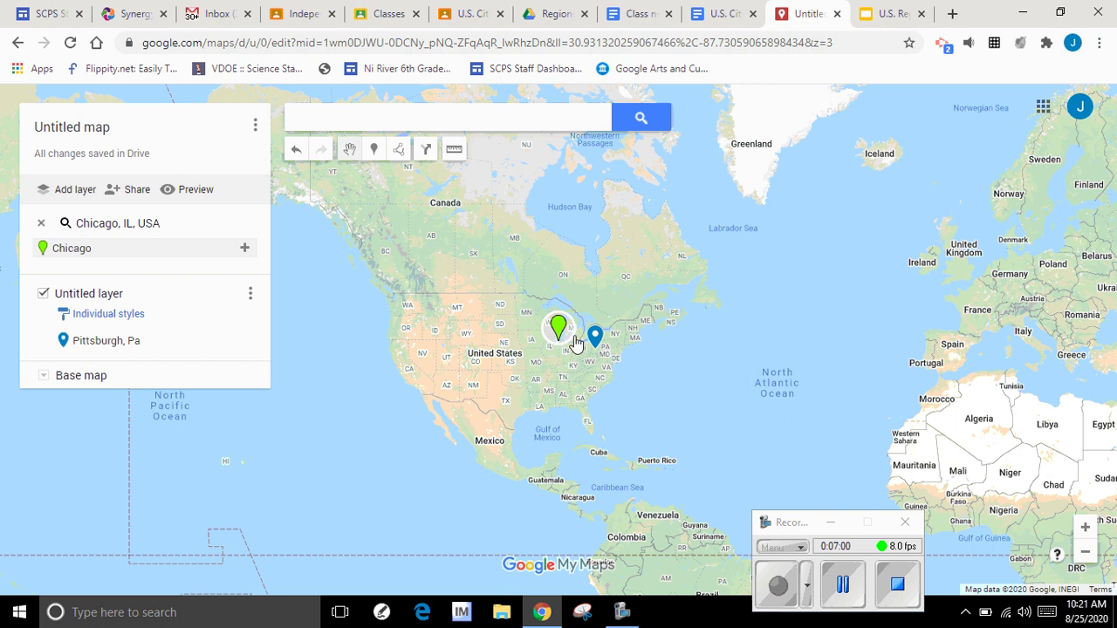
left_click(1086, 526)
left_click(1085, 526)
left_click(1085, 526)
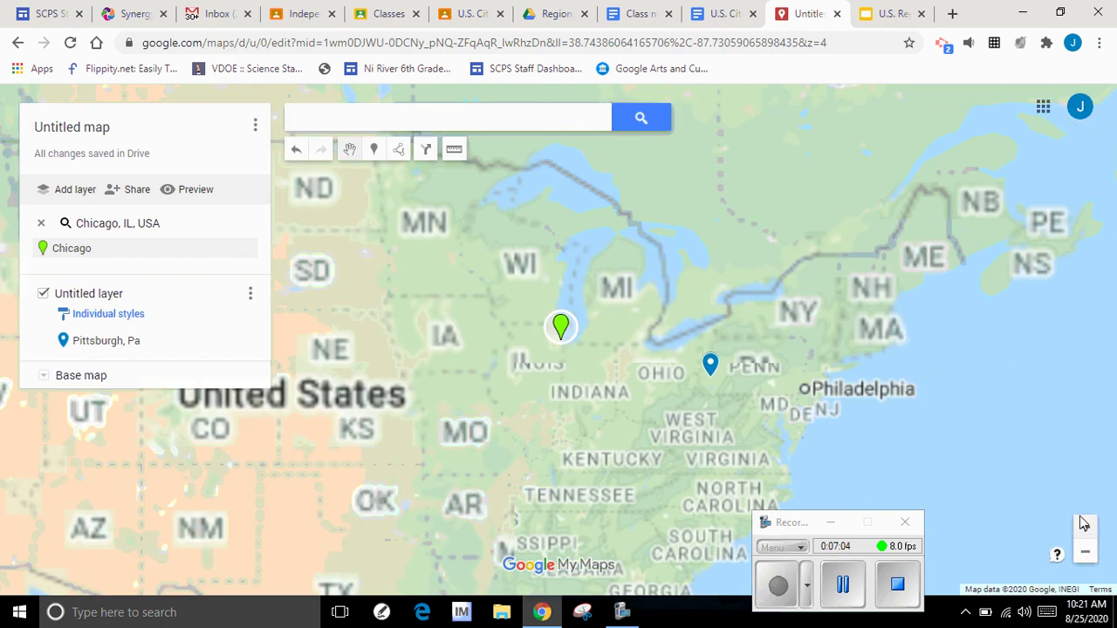
left_click(1084, 524)
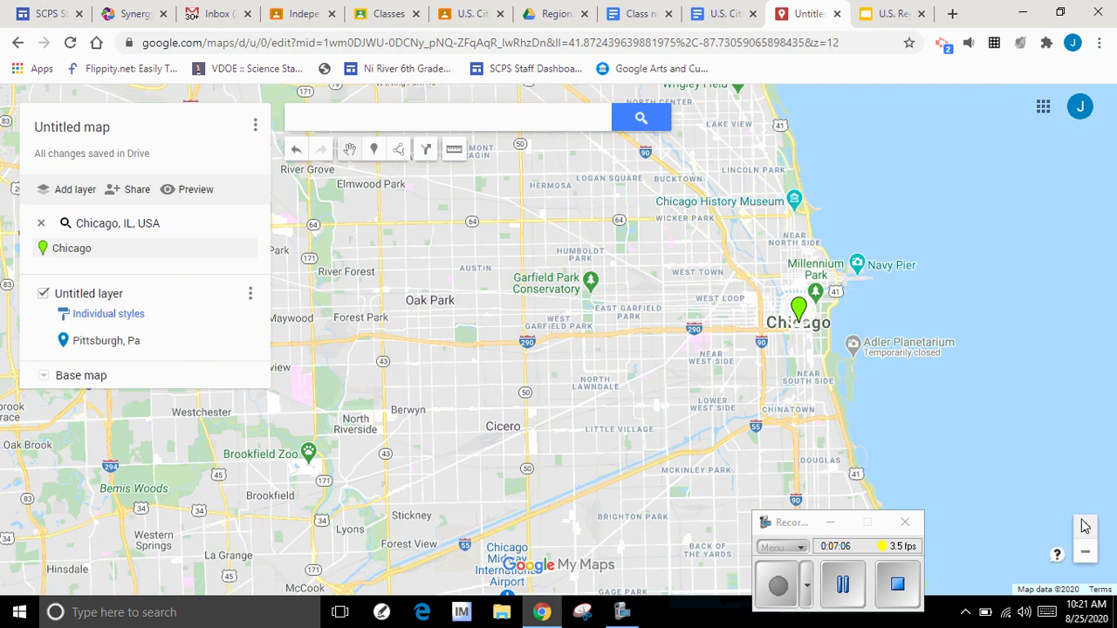
left_click(1084, 525)
left_click(1084, 525)
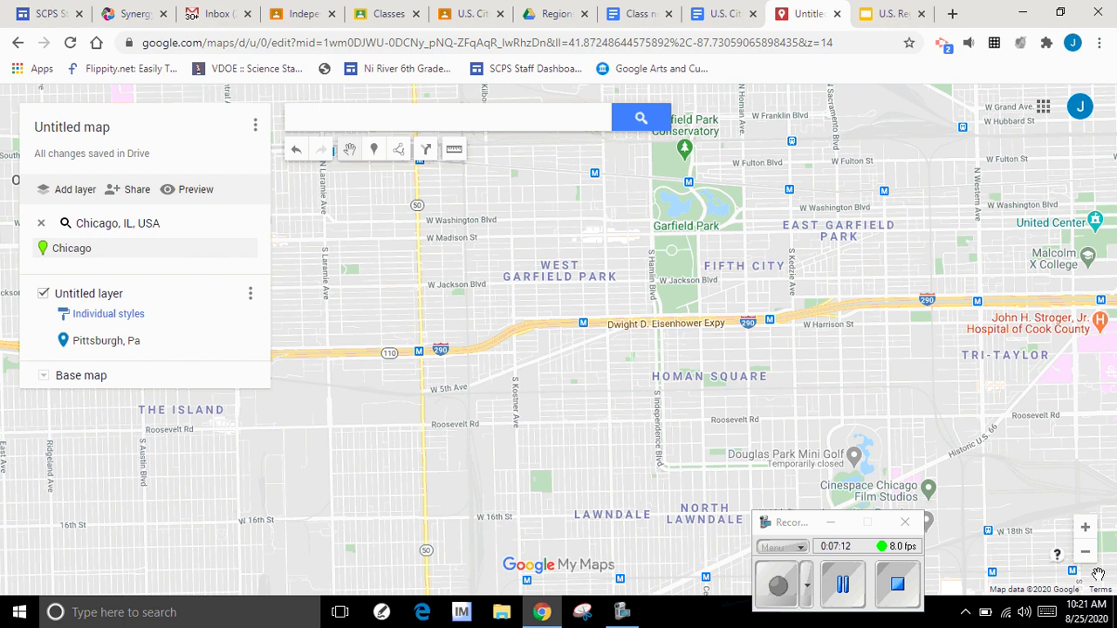
left_click(1085, 557)
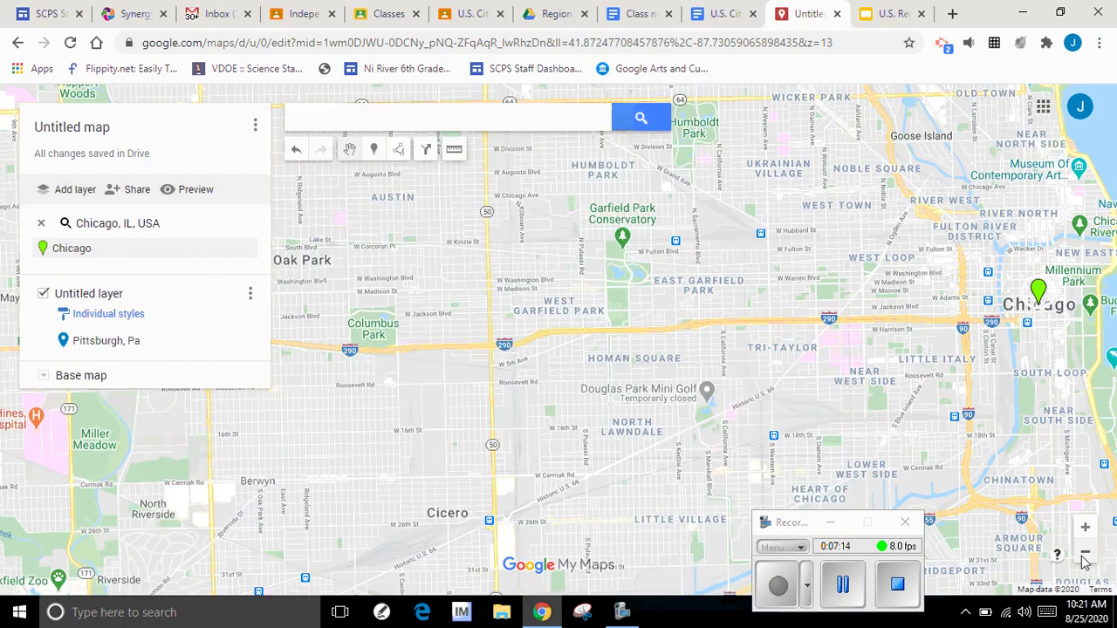
Add a marker just west of downtown Chicago on the untitled layer and save it with the name "Chicago, Il"
left_click(373, 150)
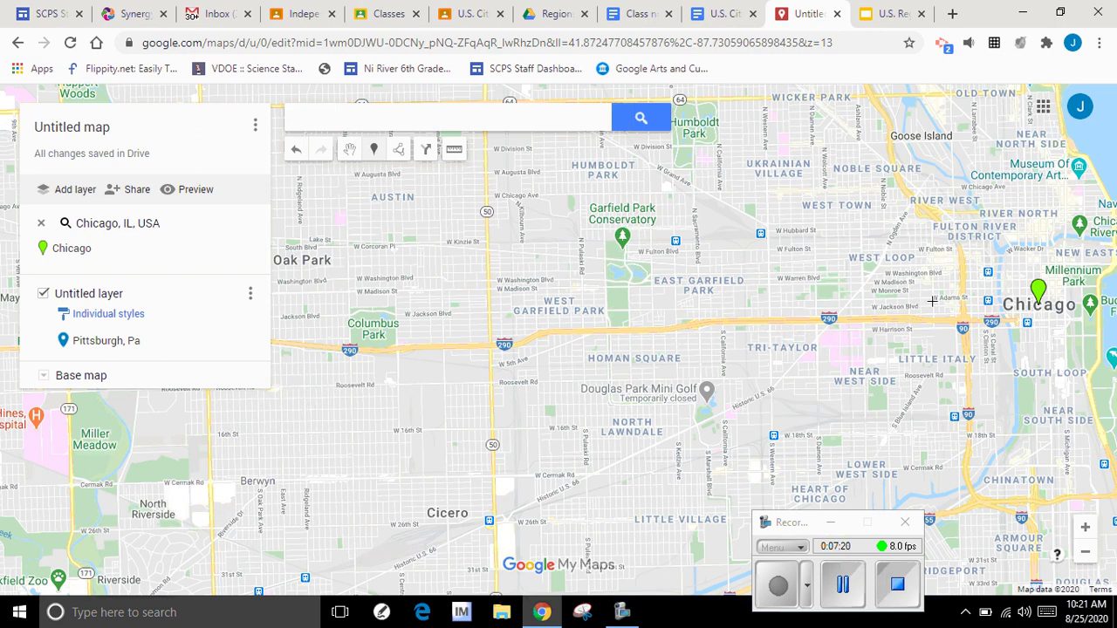
left_click(857, 300)
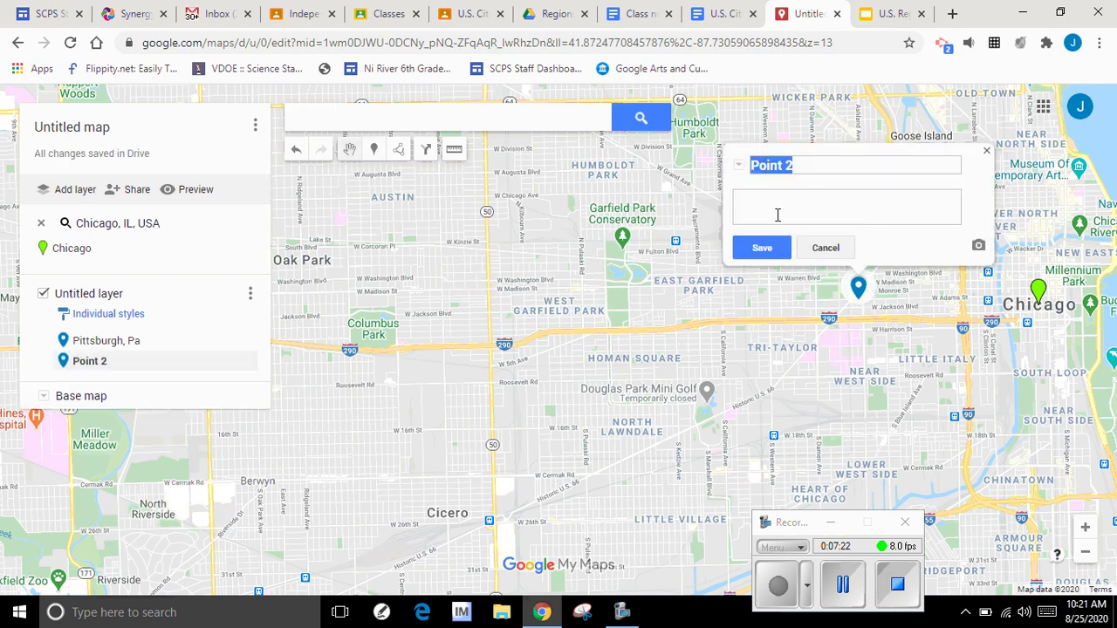
left_click(756, 157)
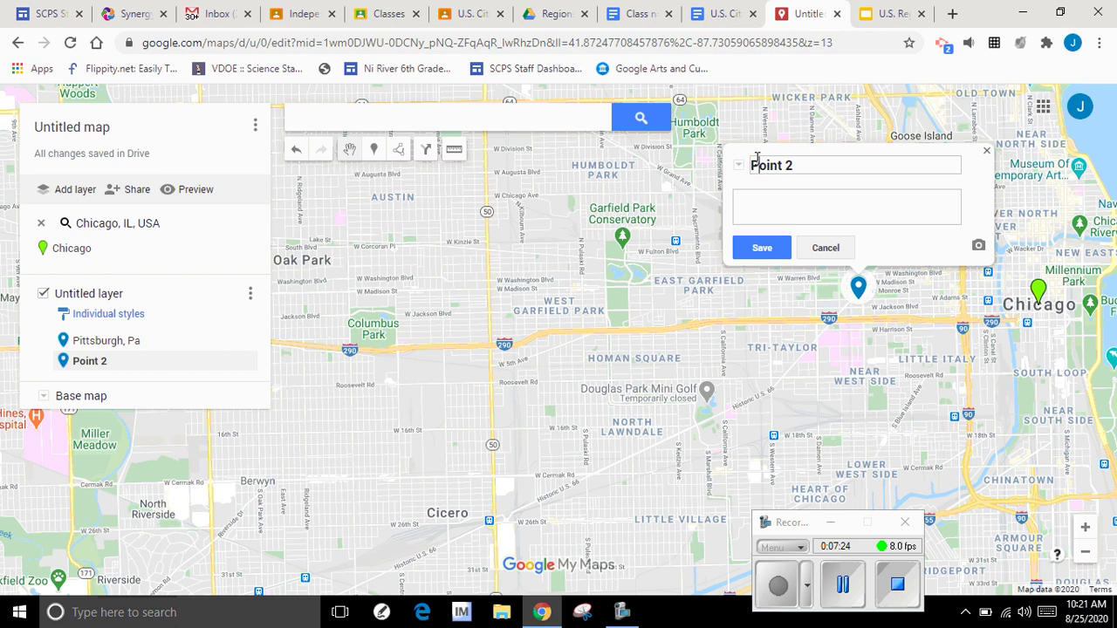
key("Delete")
key("Delete")
key("Delete")
key("Delete")
key("Delete")
key("BackSpace")
key("BackSpace")
left_click(762, 248)
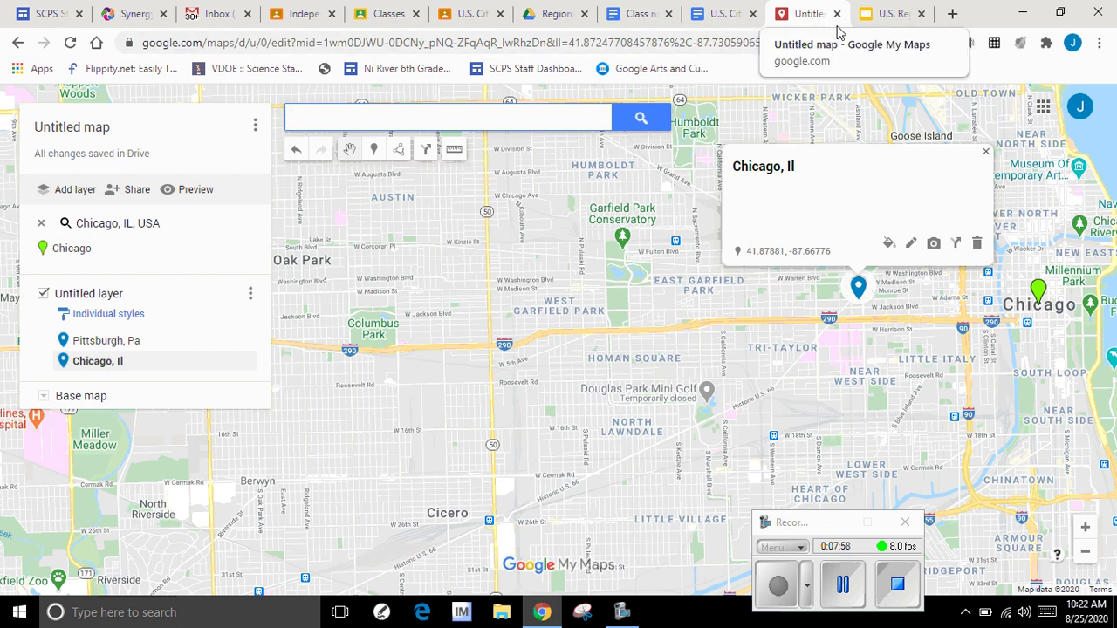
Switch to the U.S. Regions Independent Learning Assignment presentation in Google Slides and show slide 2 with the interactive map link
left_click(890, 14)
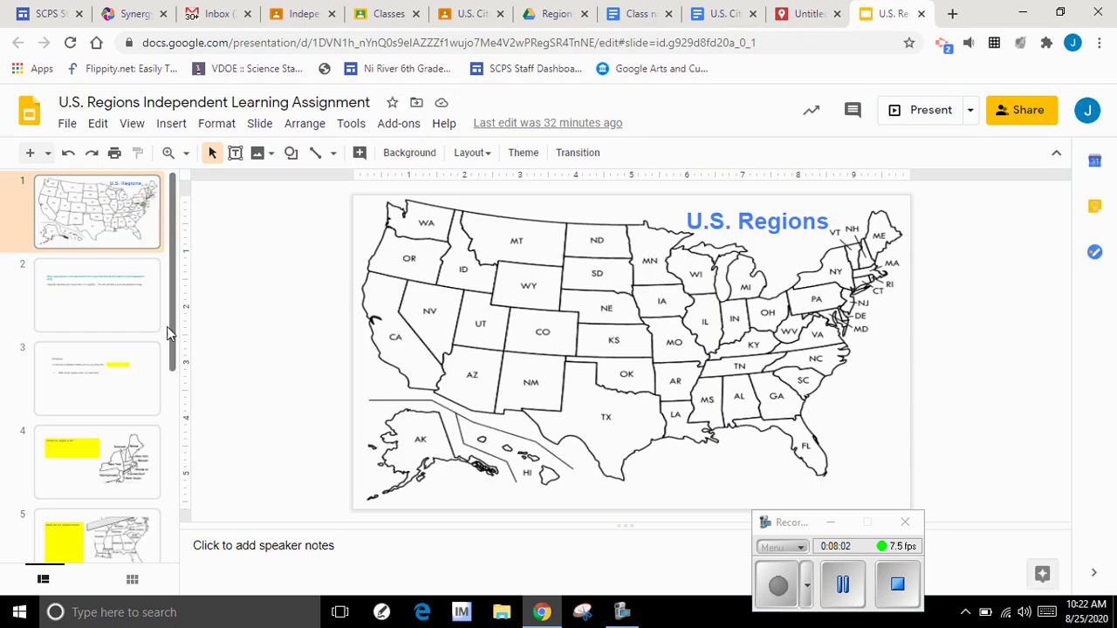
left_click_drag(168, 326, 122, 270)
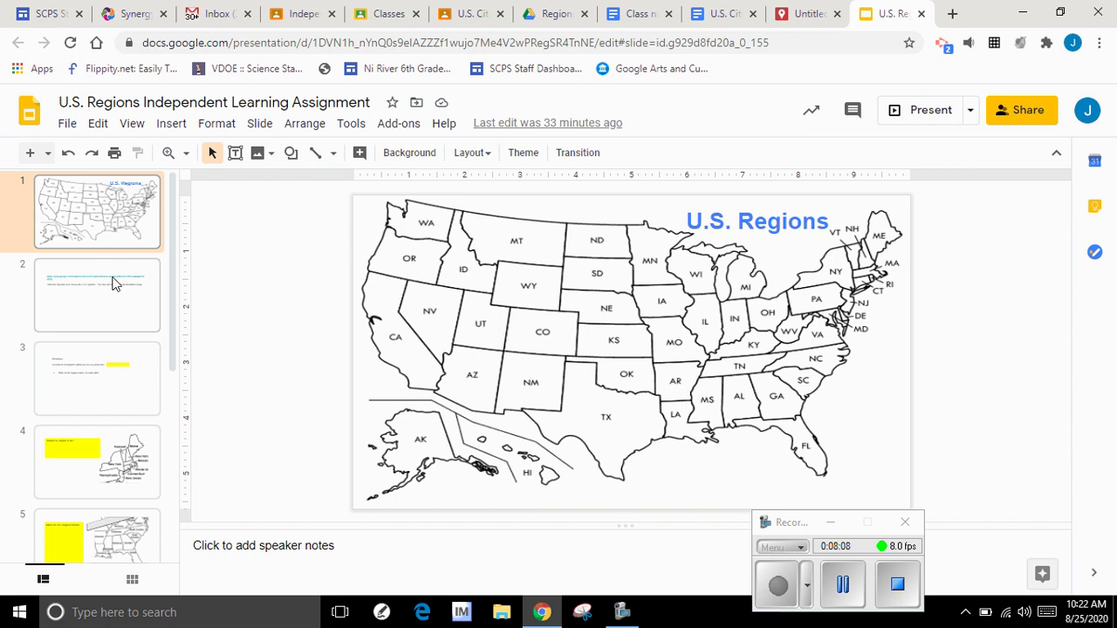
left_click(114, 284)
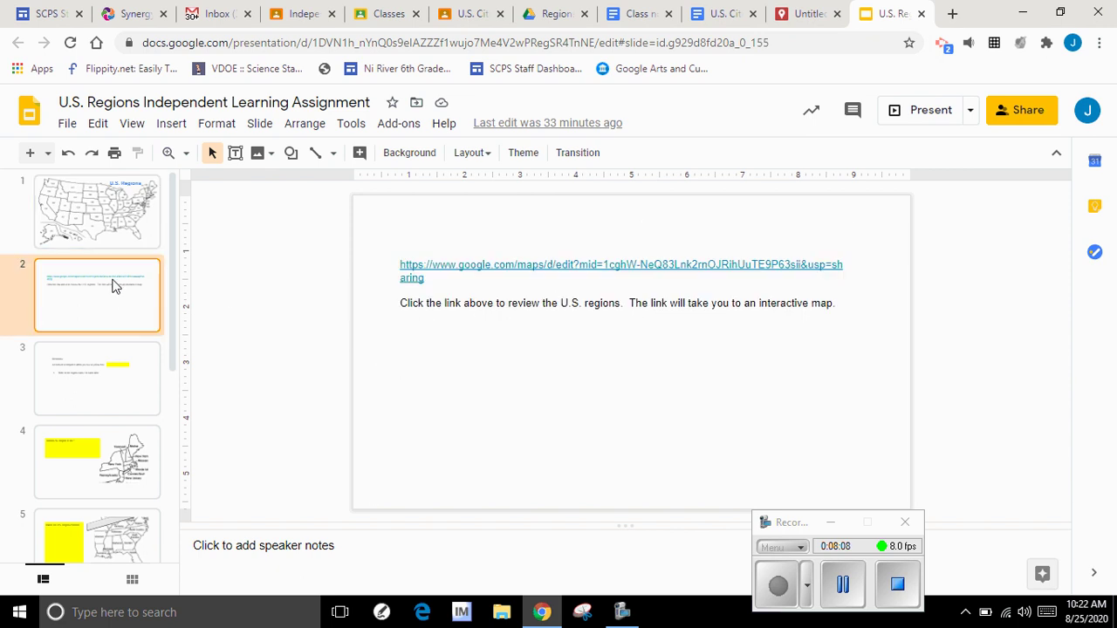
Open the U.S. Regions Map from the link on slide 2 and look through its list of regions
left_click(569, 262)
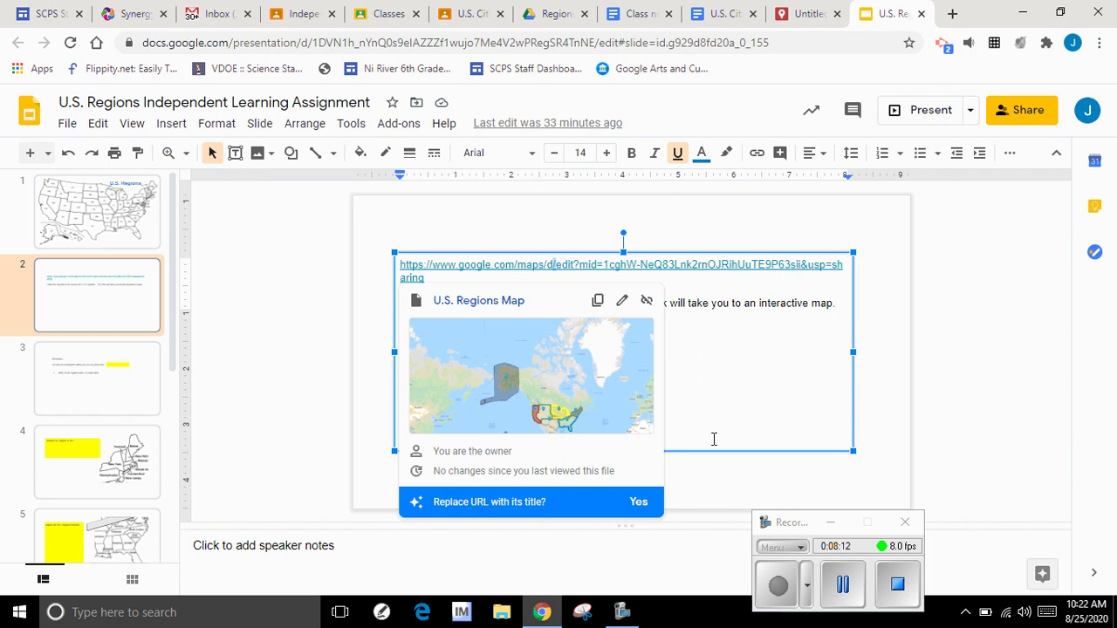
left_click(477, 310)
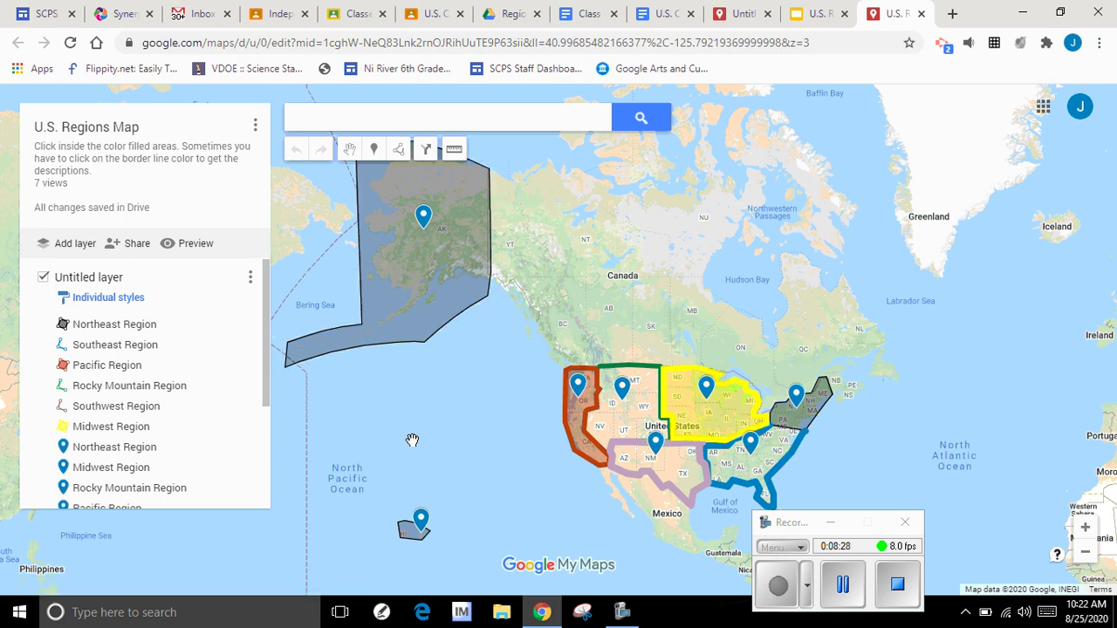
left_click_drag(260, 375, 249, 438)
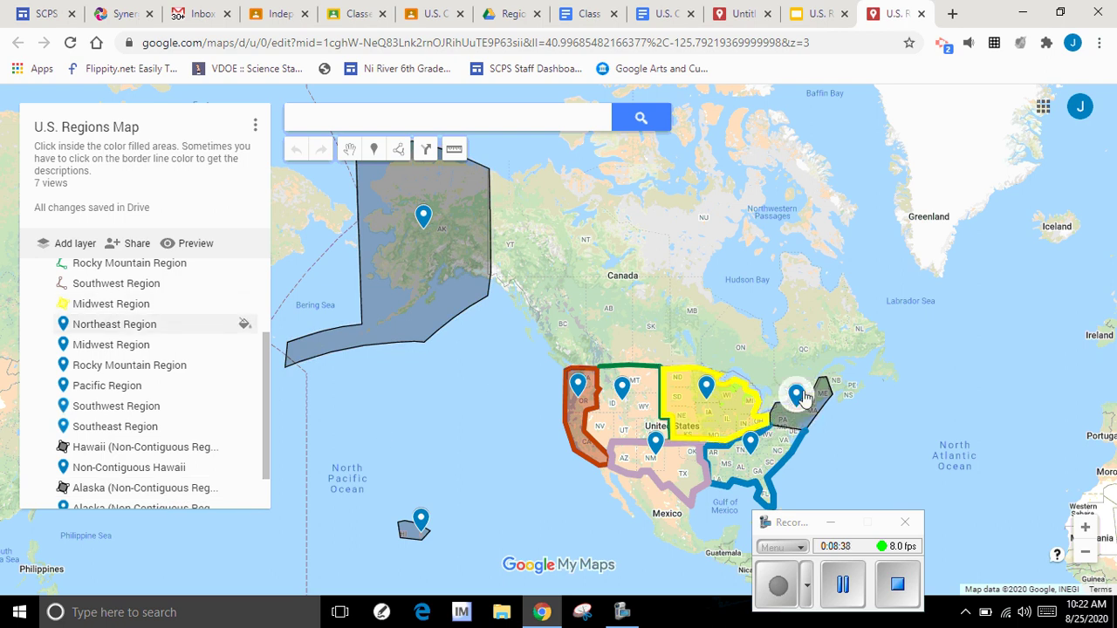
View the details of the Pacific Region and Southeast Region markers, closing each after viewing
left_click(578, 391)
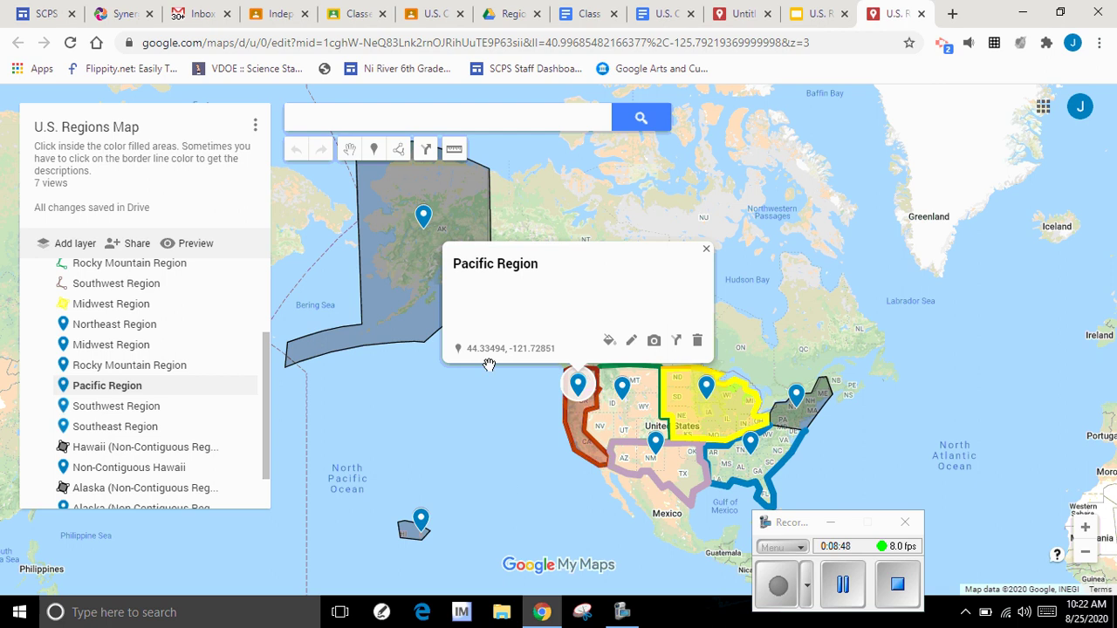
left_click(708, 251)
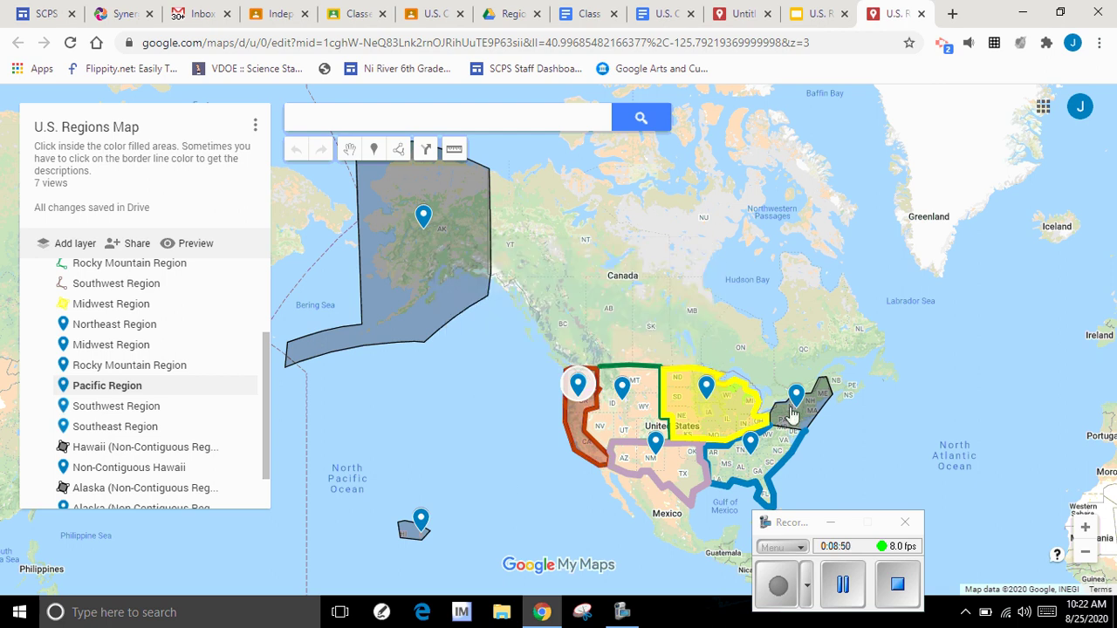
left_click(749, 445)
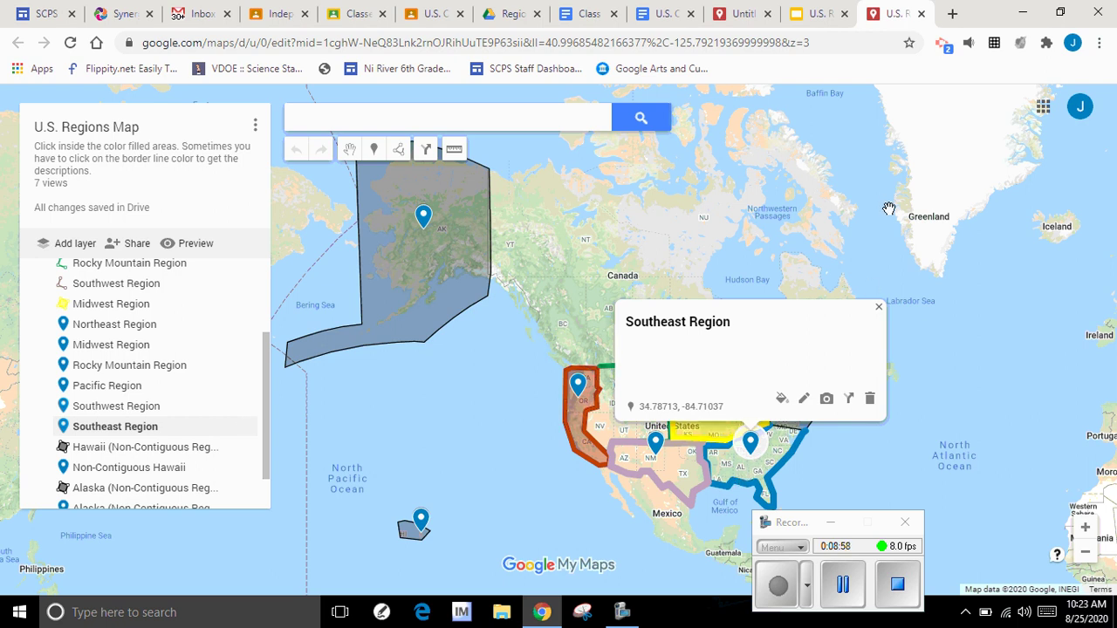
left_click(878, 307)
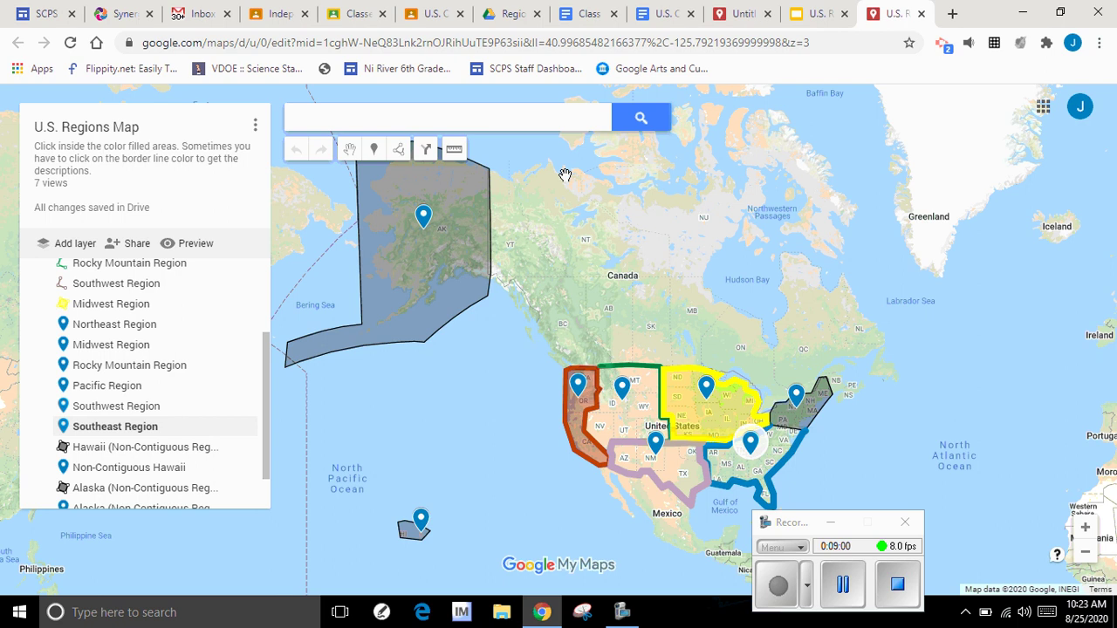
Switch back to the U.S. Regions Independent Learning Assignment presentation and show slide 3 with the directions
left_click(814, 14)
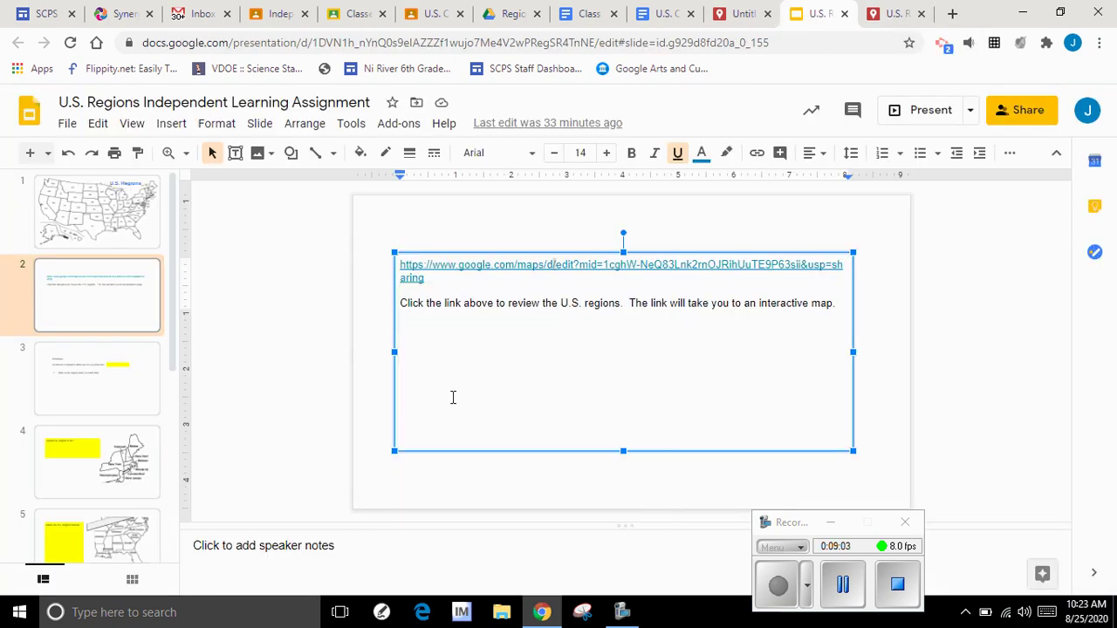
left_click(91, 409)
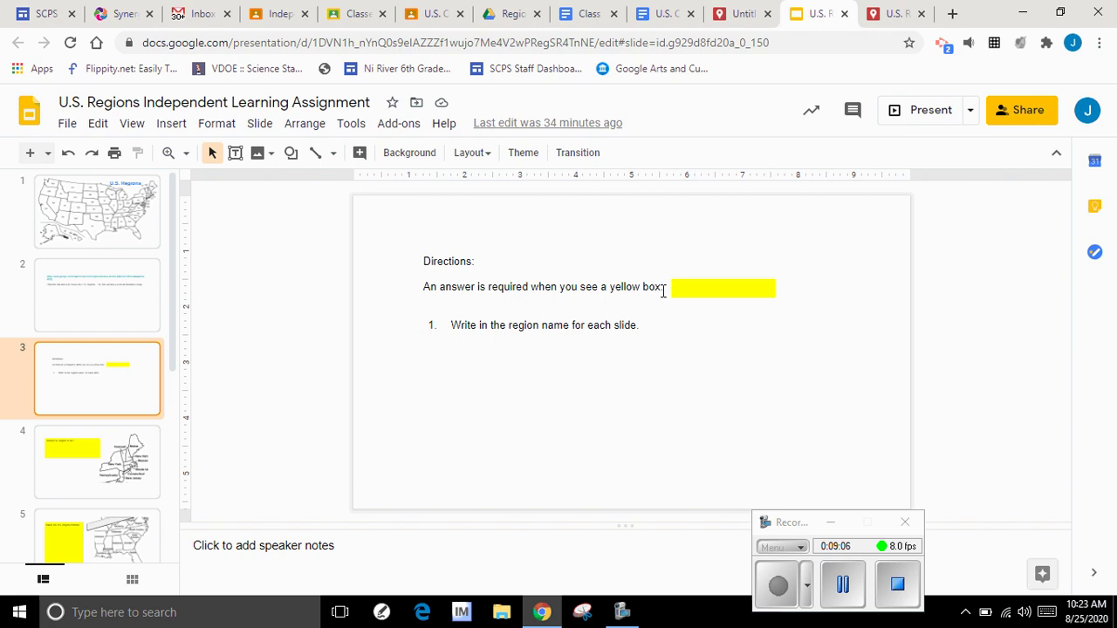